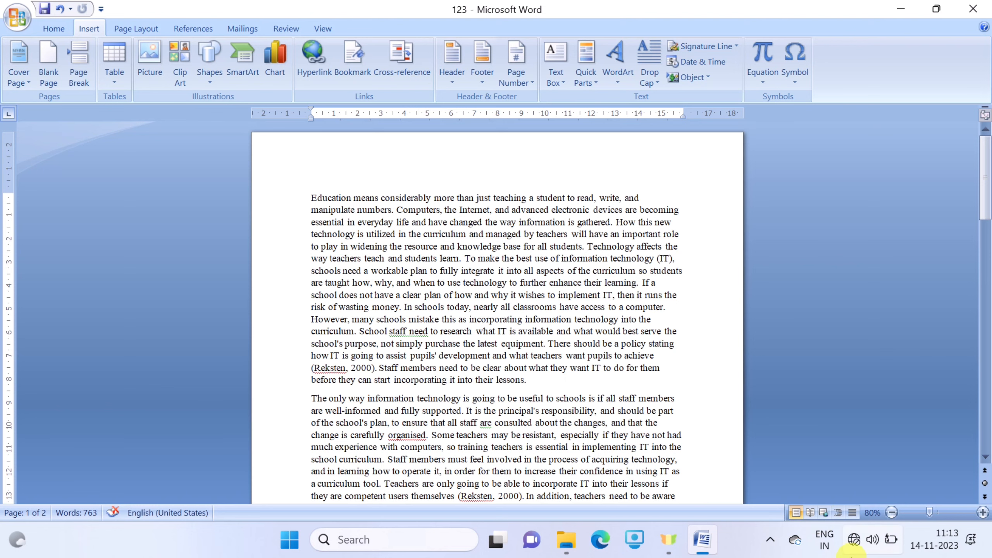
pyautogui.click(982, 513)
pyautogui.click(982, 513)
pyautogui.click(981, 513)
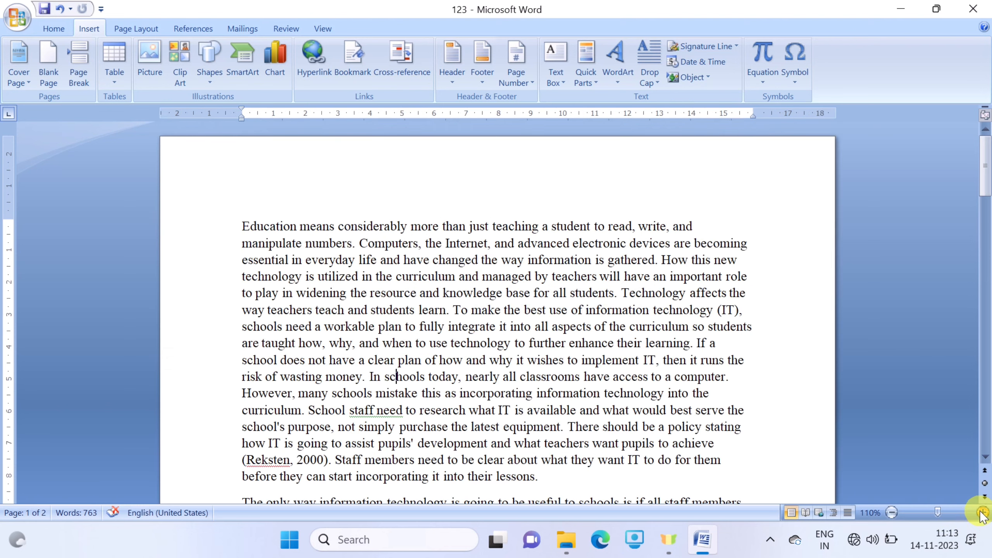
pyautogui.click(981, 513)
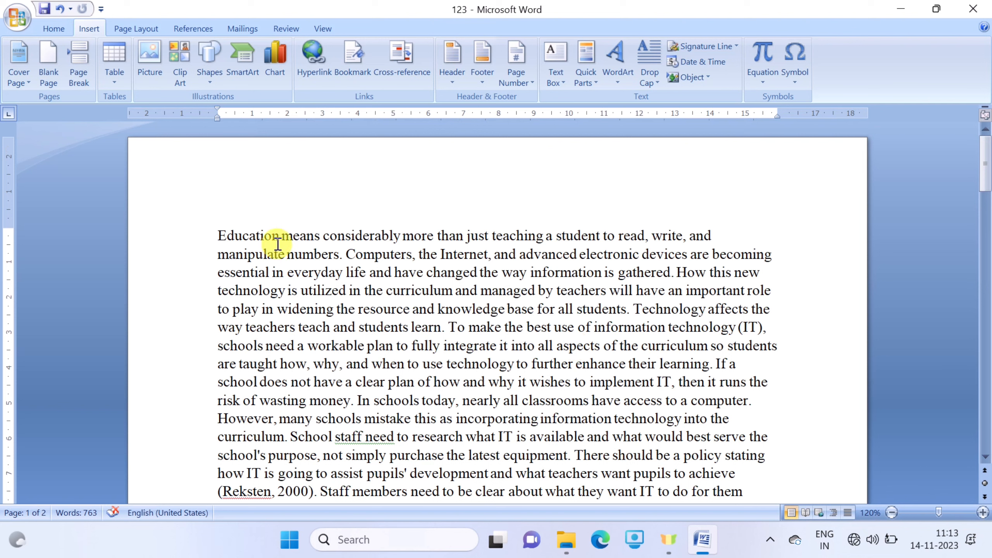
pyautogui.moveTo(279, 235); pyautogui.dragTo(217, 233)
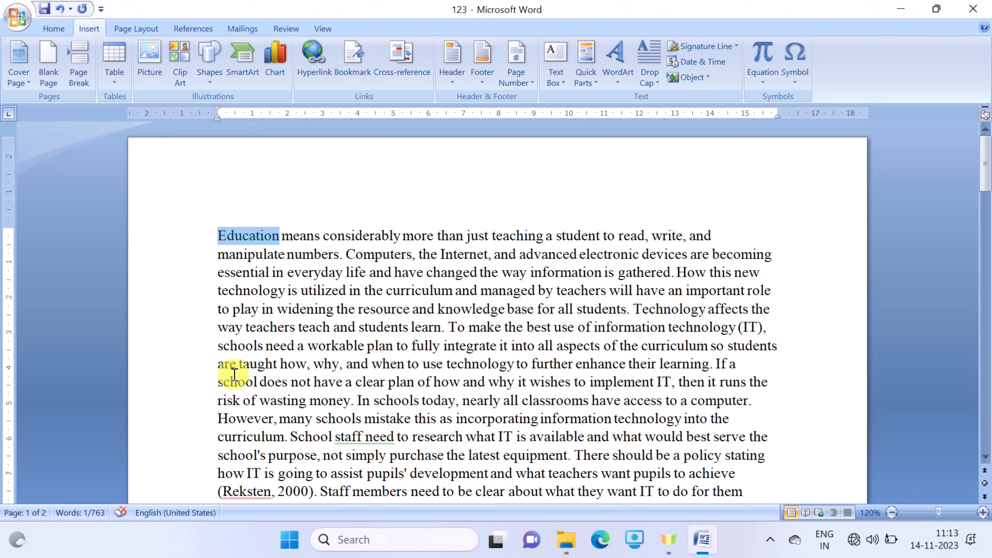
pyautogui.click(280, 236)
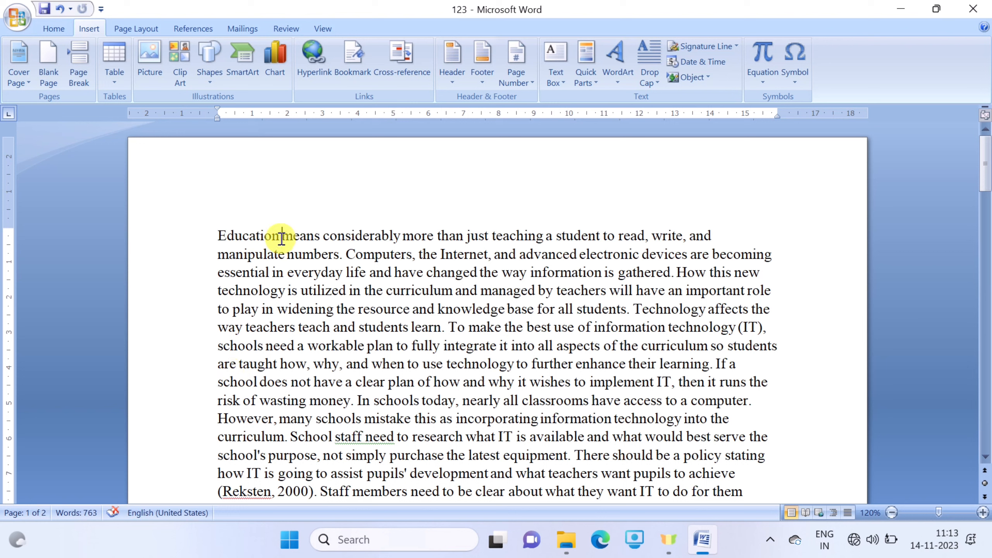
pyautogui.moveTo(281, 236); pyautogui.dragTo(221, 247)
pyautogui.click(253, 292)
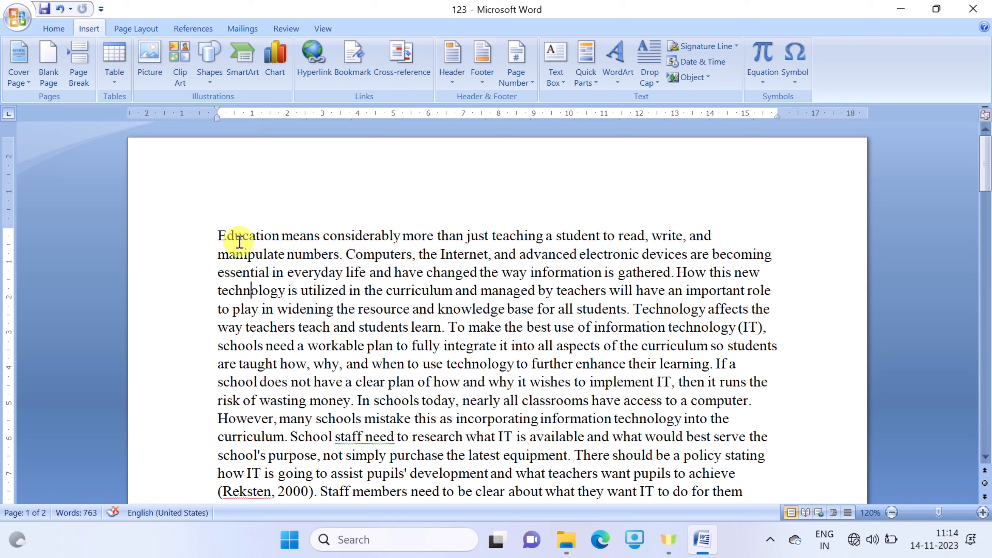
pyautogui.moveTo(218, 238); pyautogui.dragTo(279, 237)
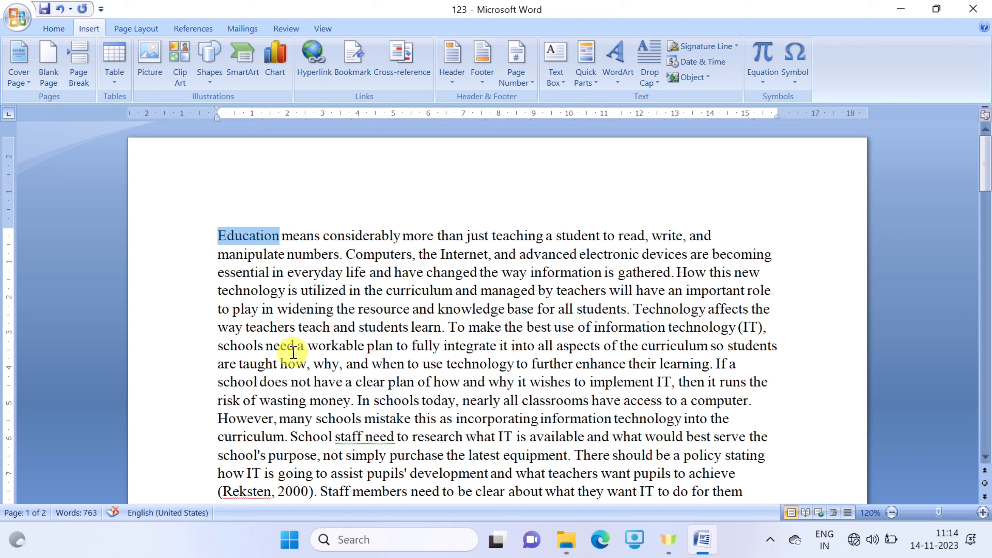
pyautogui.click(376, 313)
# Step: Insert the word "Pic" after "Education" in the first line and hyperlink it to image_search_1686826569300.jpg on the Desktop
pyautogui.click(282, 237)
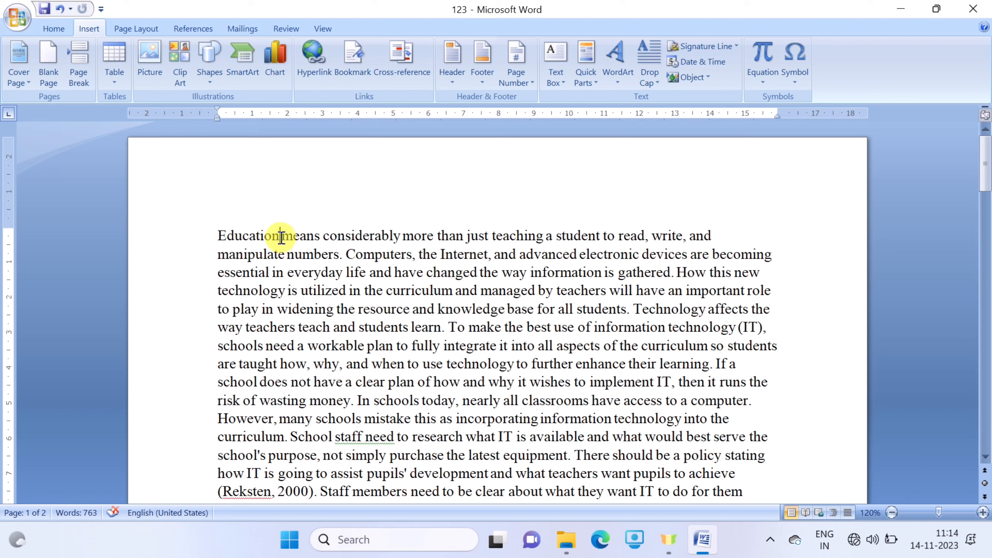
pyautogui.write('Pic')
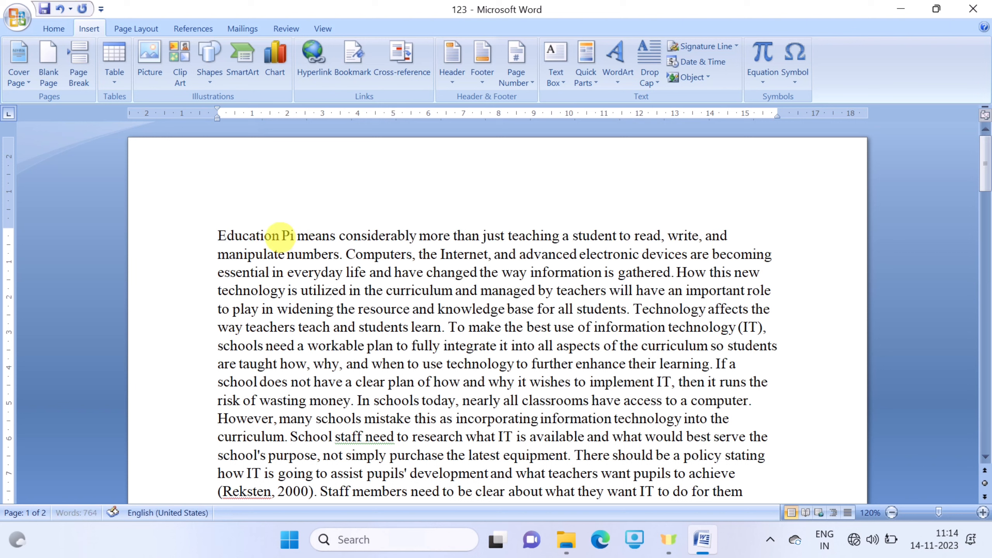
pyautogui.moveTo(282, 237); pyautogui.dragTo(300, 236)
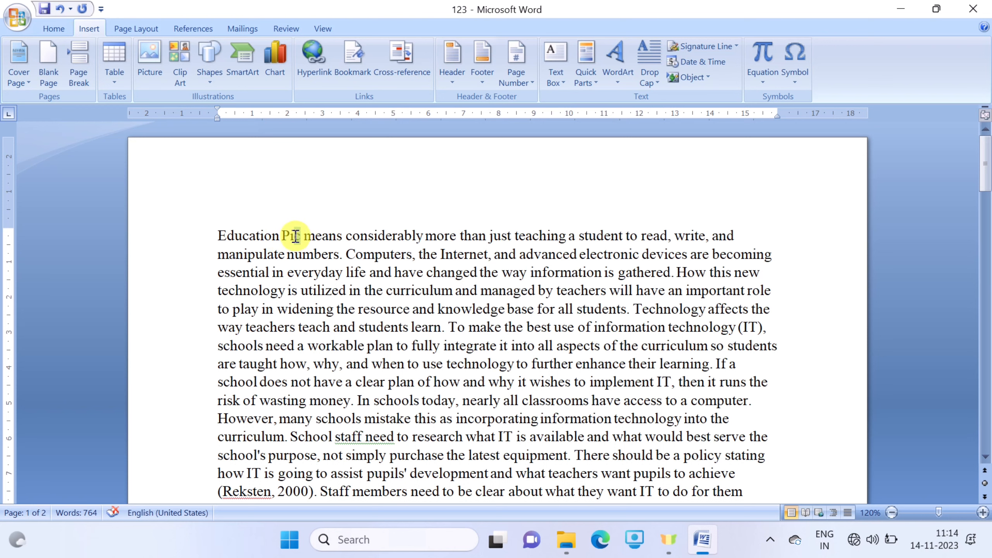
pyautogui.click(310, 68)
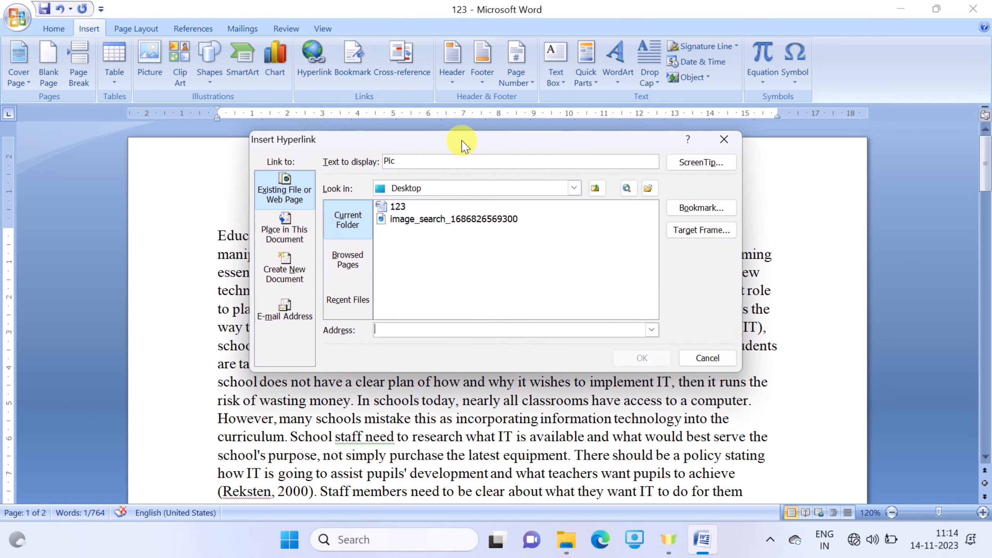
pyautogui.moveTo(461, 140); pyautogui.dragTo(639, 41)
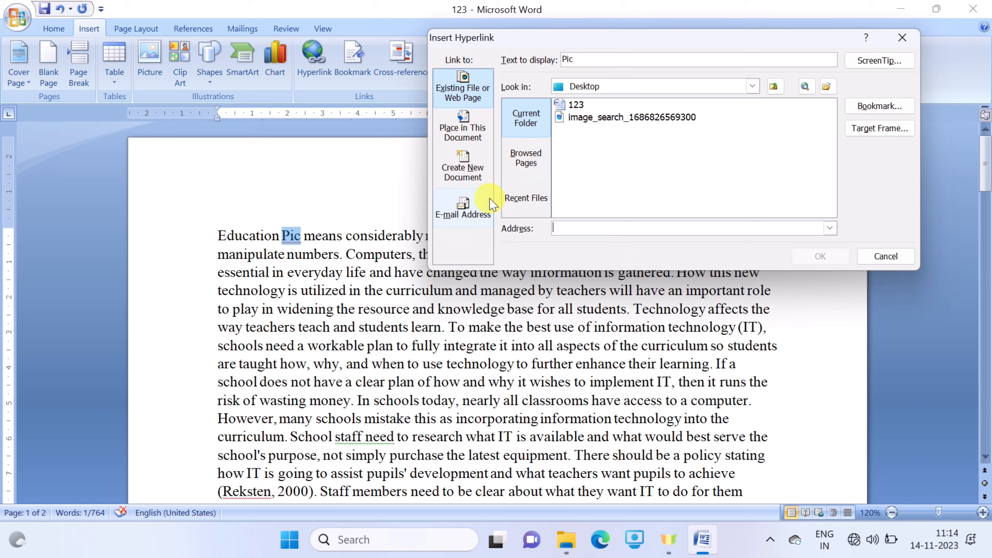
pyautogui.click(615, 125)
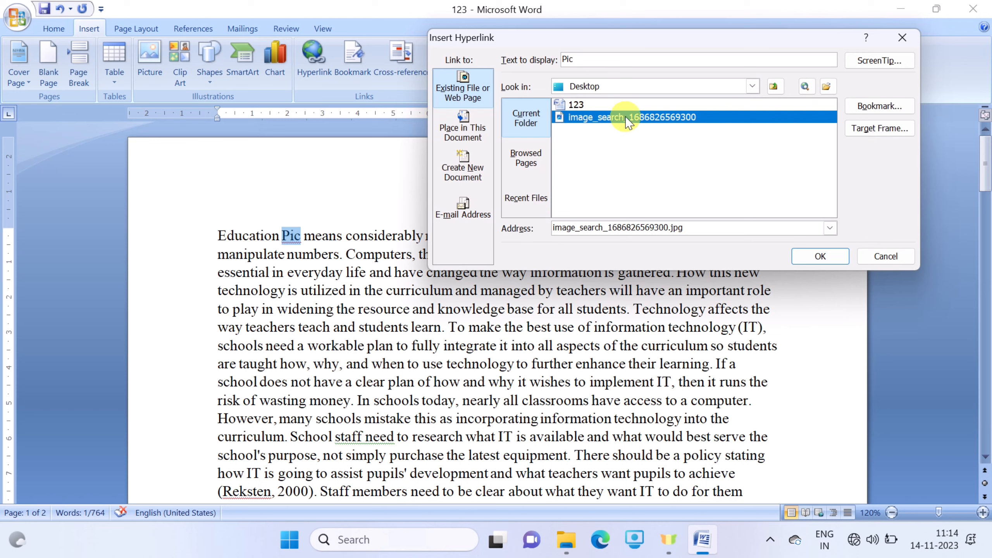
pyautogui.click(805, 259)
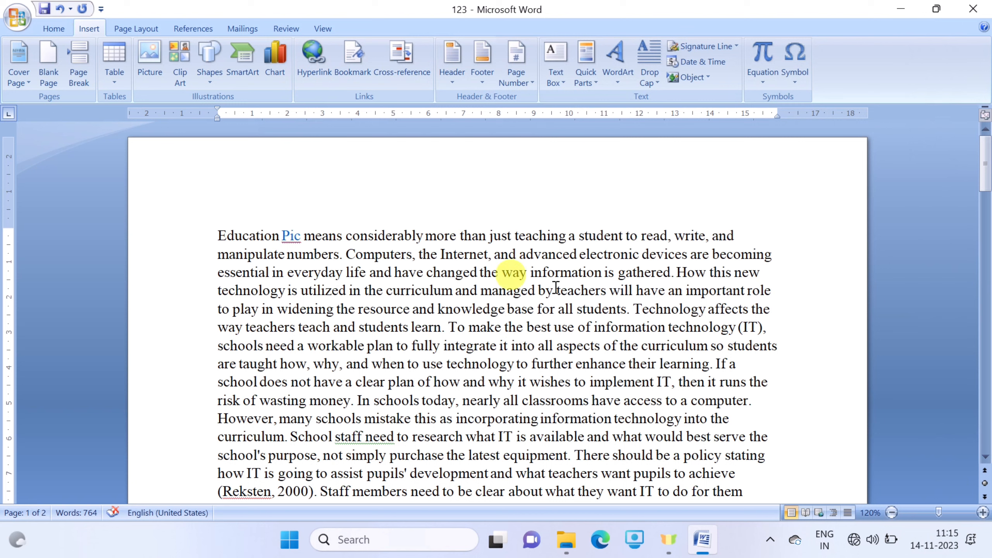
# Step: Follow the "Pic" hyperlink to check the picture it opens, and close the picture to return to the document
pyautogui.click(983, 513)
pyautogui.click(983, 513)
pyautogui.click(982, 512)
pyautogui.click(983, 513)
pyautogui.click(983, 513)
pyautogui.click(983, 512)
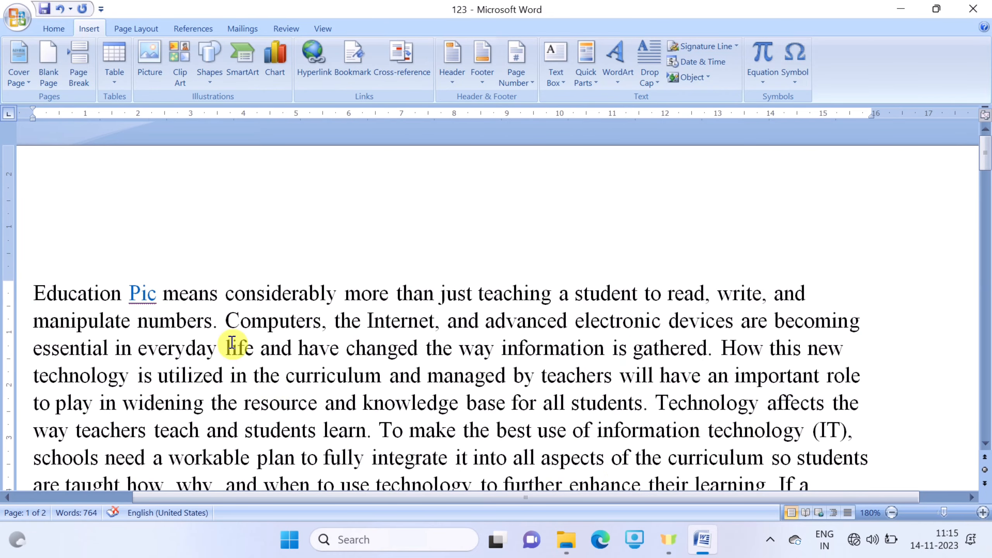
pyautogui.moveTo(138, 282)
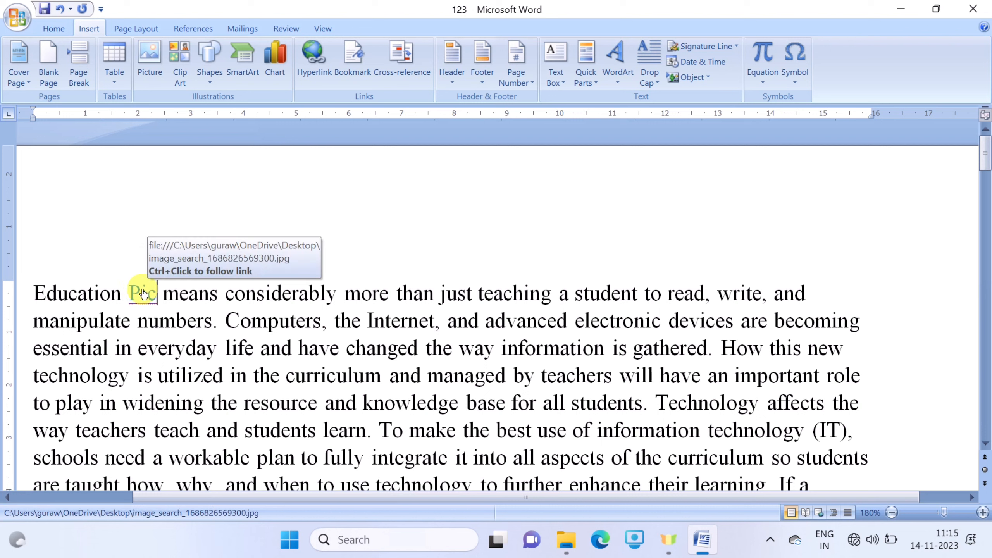
pyautogui.press('ctrl')
pyautogui.keyDown('ctrl'); pyautogui.click(144, 291); pyautogui.keyUp('ctrl')
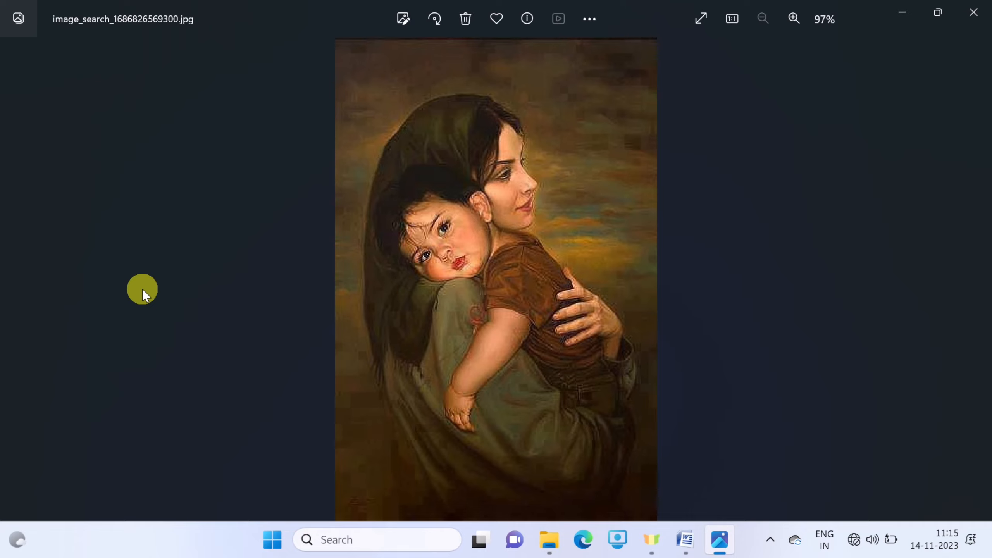
pyautogui.click(974, 12)
pyautogui.moveTo(247, 297); pyautogui.dragTo(256, 297)
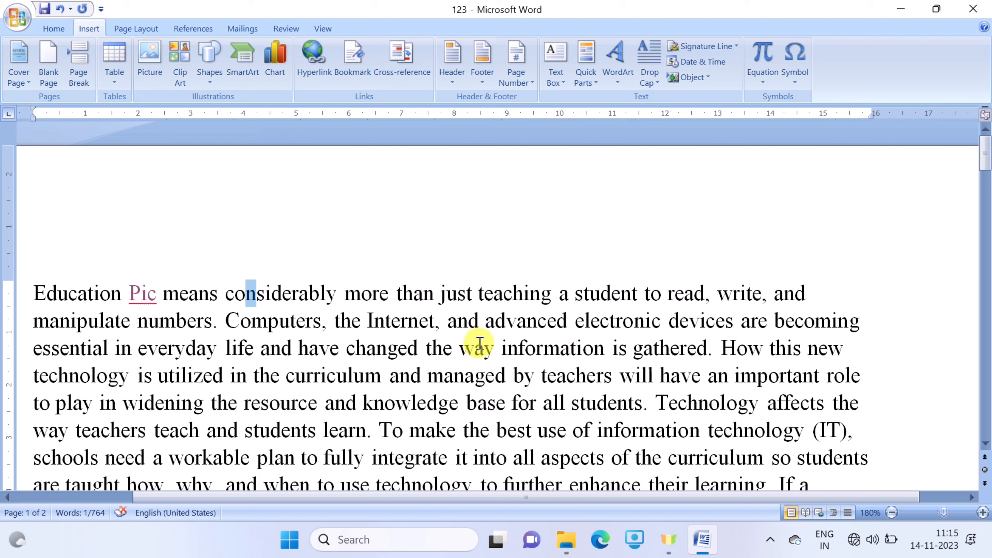
# Step: Hyperlink the word "student" in the first line to the Desktop file image_search_1686826569300.jpg
pyautogui.moveTo(638, 293); pyautogui.dragTo(576, 292)
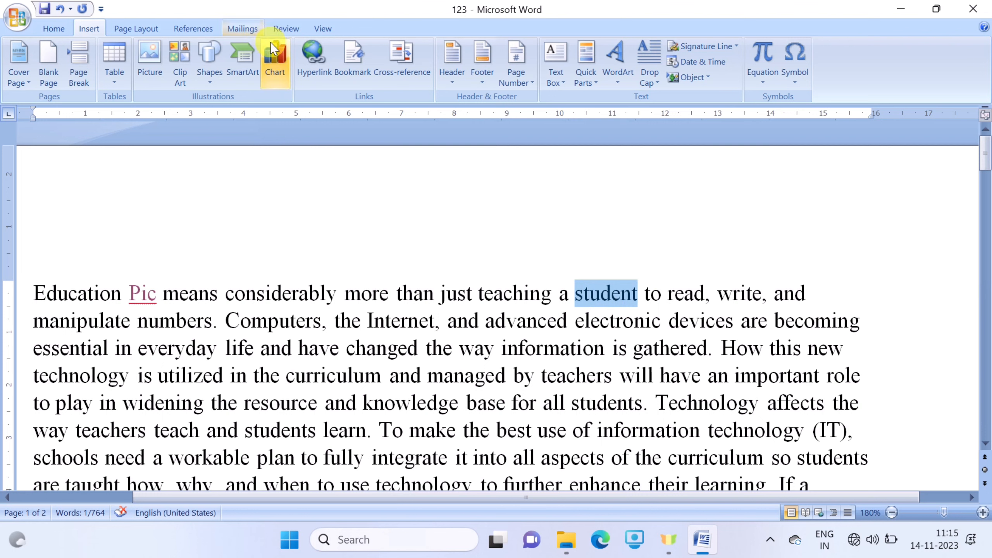
pyautogui.click(301, 54)
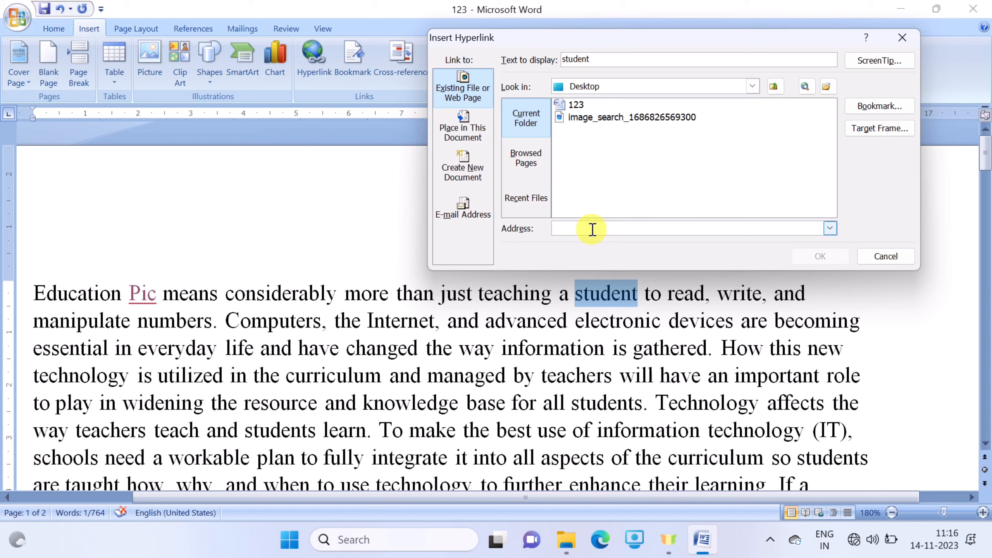
pyautogui.write('h')
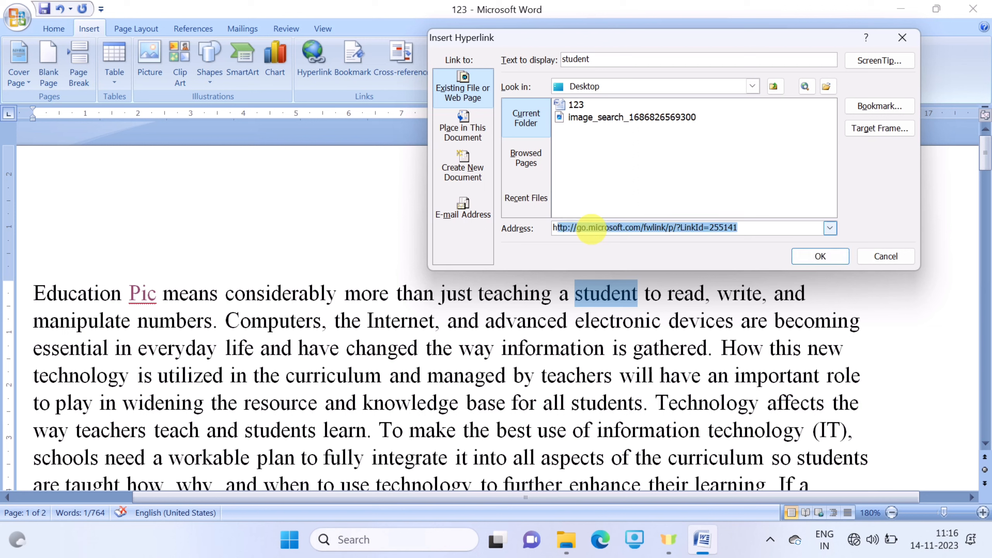
pyautogui.click(749, 227)
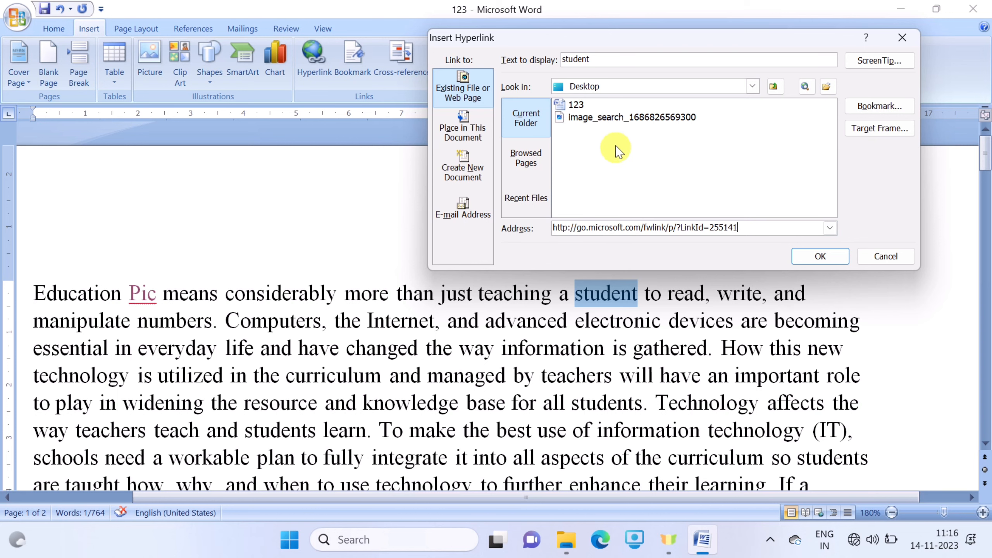
pyautogui.click(616, 122)
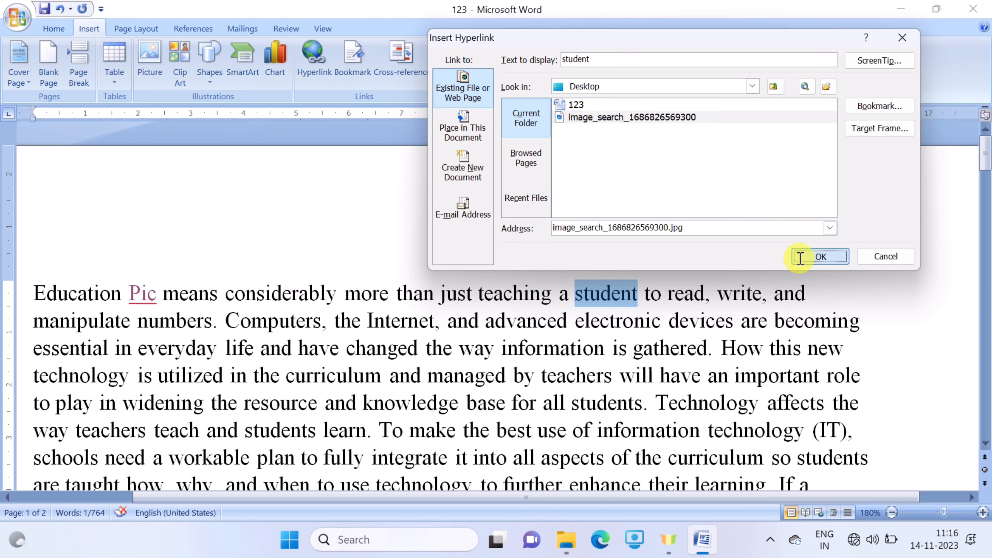
pyautogui.click(812, 257)
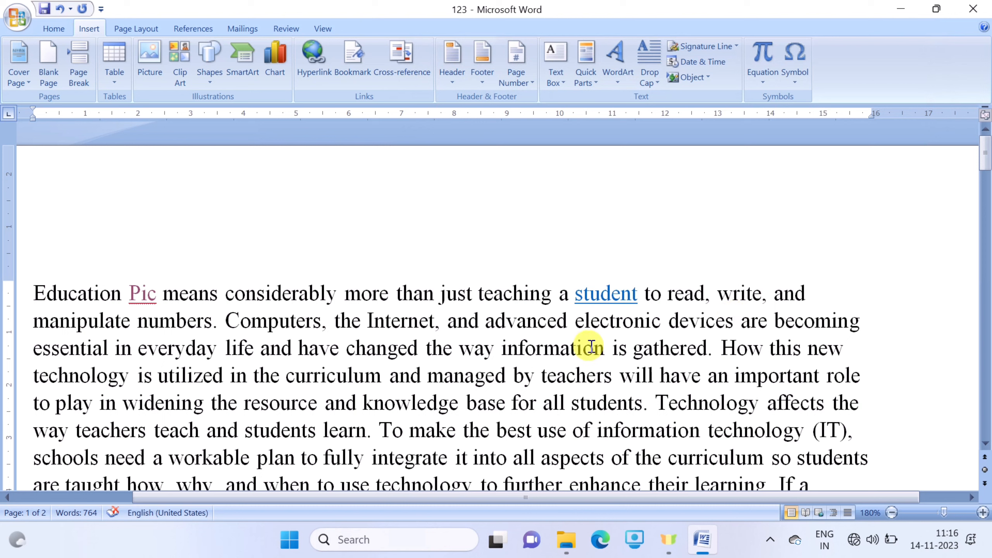
# Step: Test the "student" hyperlink by opening its linked picture, and close the picture
pyautogui.moveTo(582, 274); pyautogui.dragTo(623, 322)
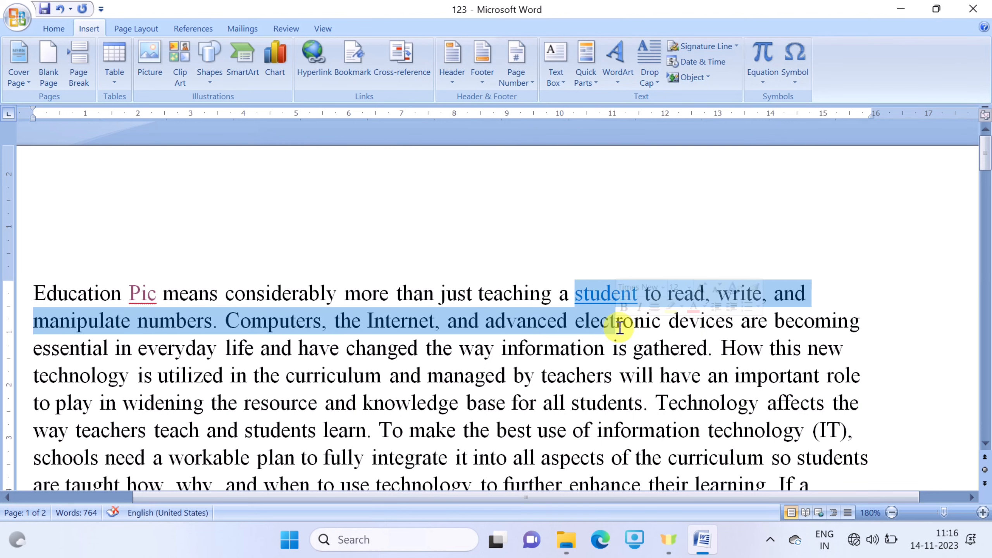
pyautogui.click(710, 346)
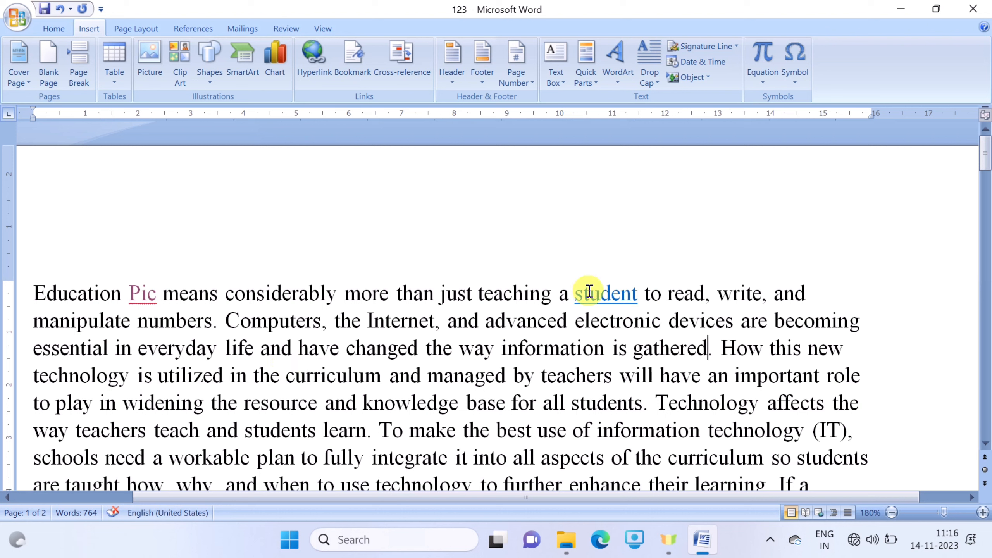
pyautogui.moveTo(616, 304)
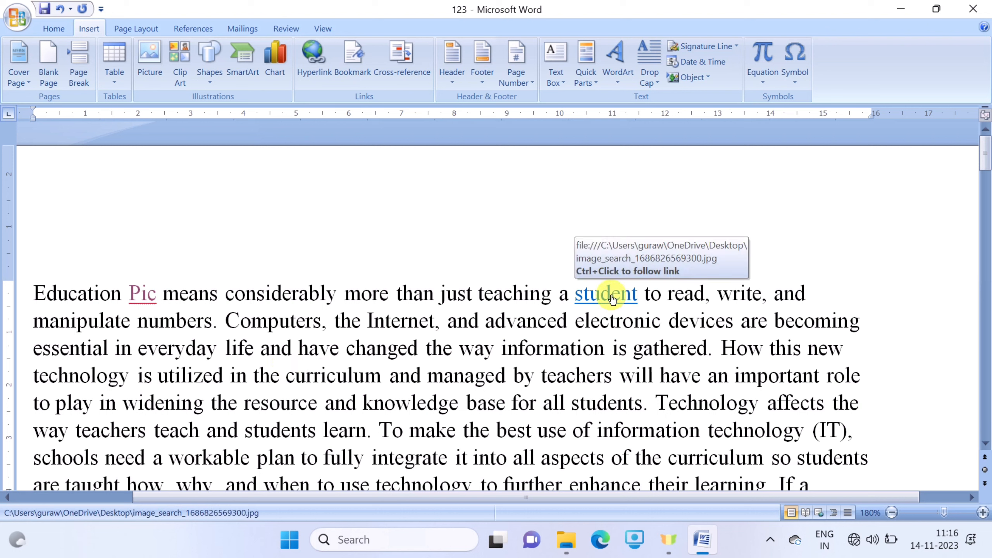
pyautogui.keyDown('ctrl'); pyautogui.click(612, 299); pyautogui.keyUp('ctrl')
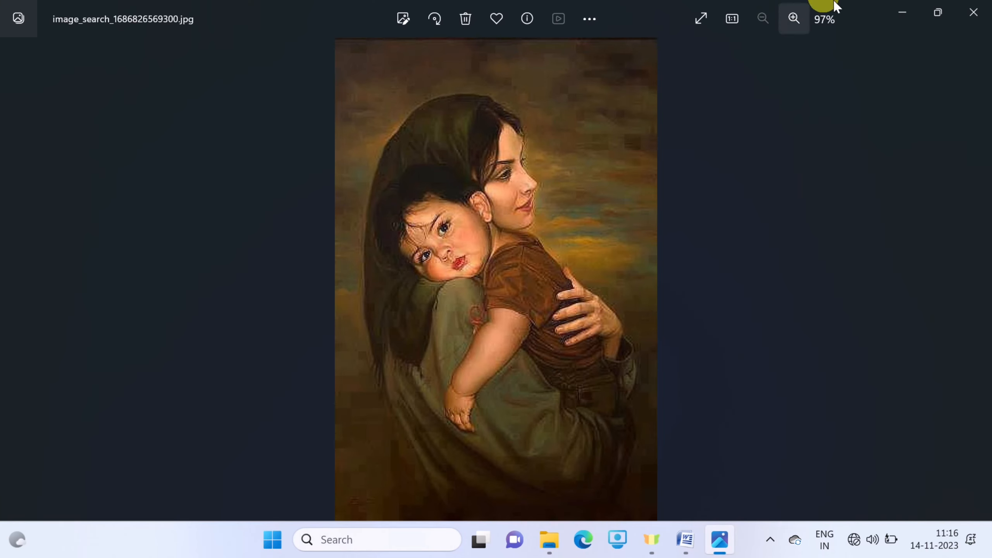
pyautogui.click(973, 12)
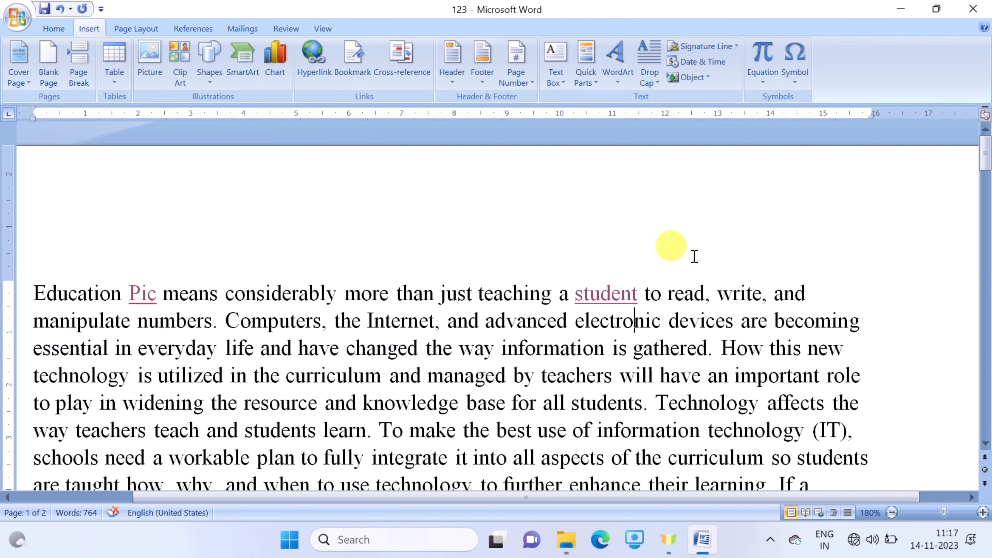
# Step: Try to bookmark the word "schools" in "In schools today" with the name "Grow Your Knowledge"
pyautogui.click(892, 512)
pyautogui.click(892, 513)
pyautogui.click(892, 512)
pyautogui.click(892, 512)
pyautogui.click(892, 513)
pyautogui.click(892, 512)
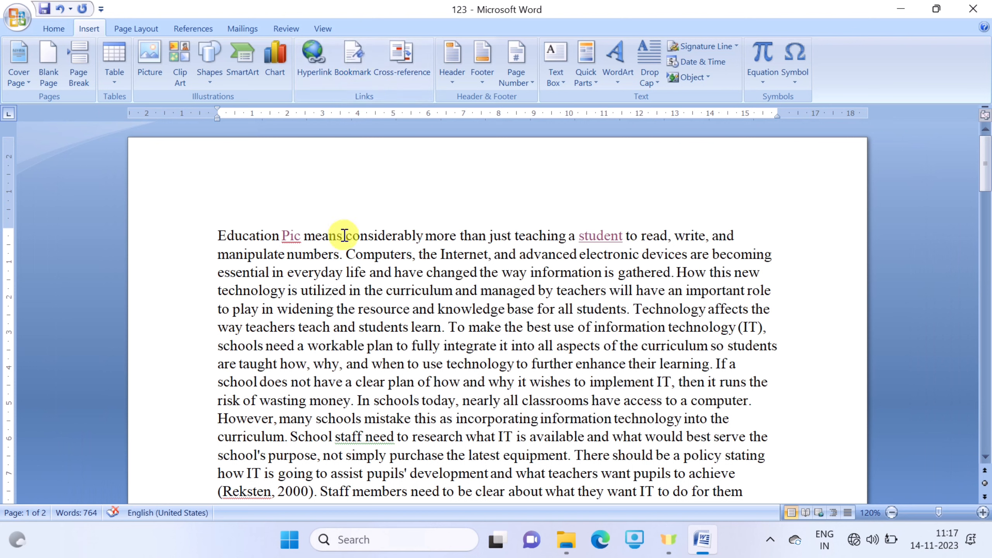
pyautogui.moveTo(343, 236); pyautogui.dragTo(314, 235)
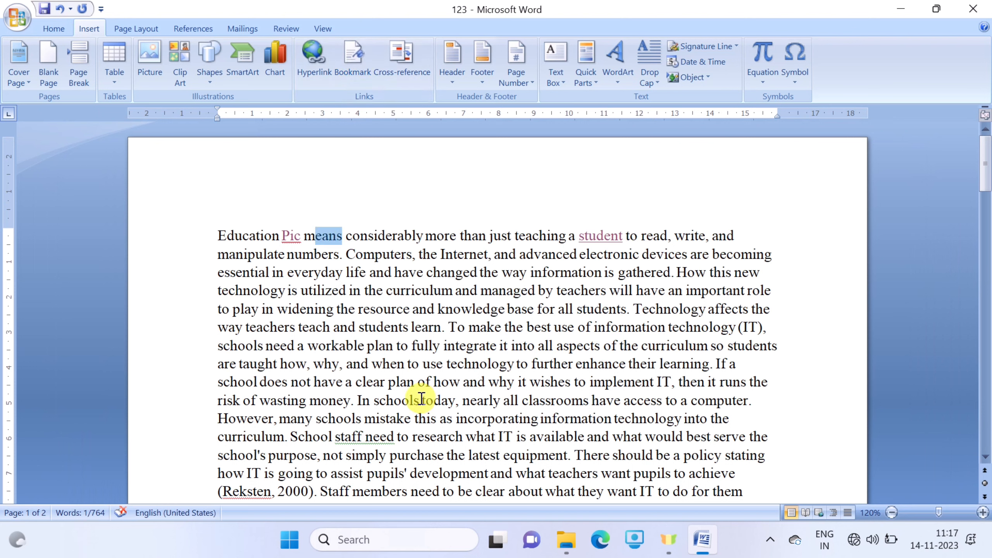
pyautogui.moveTo(419, 400); pyautogui.dragTo(374, 401)
pyautogui.click(349, 56)
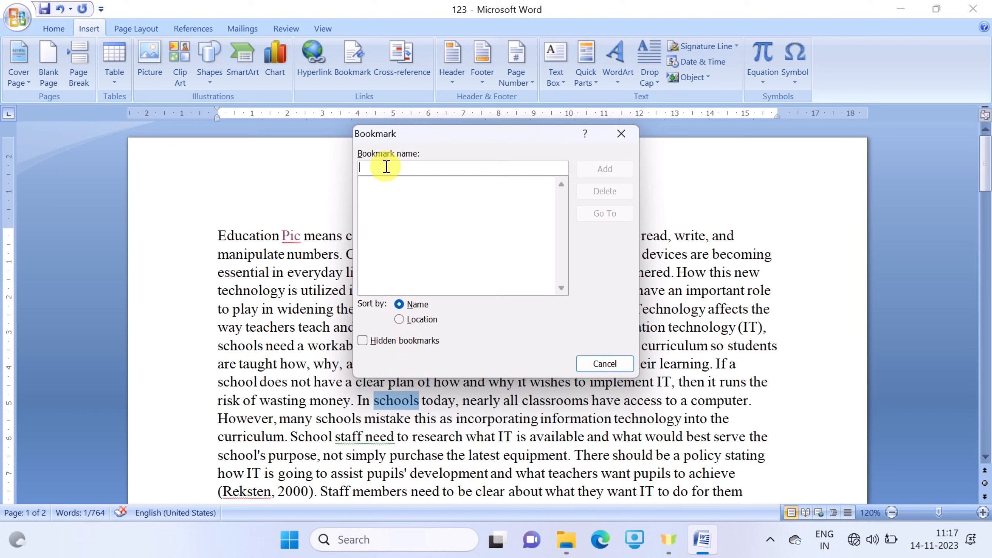
pyautogui.write('Gr')
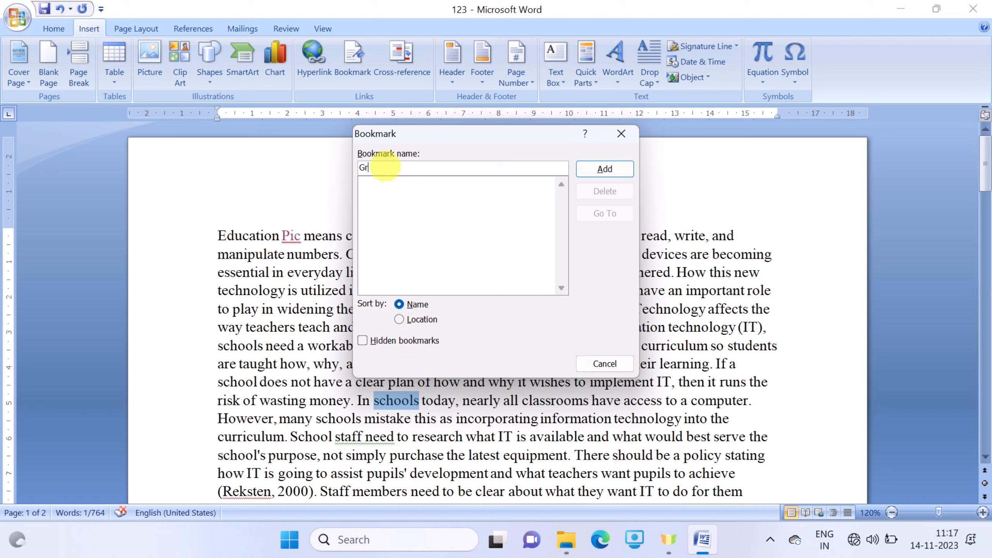
pyautogui.write('ow Your Know')
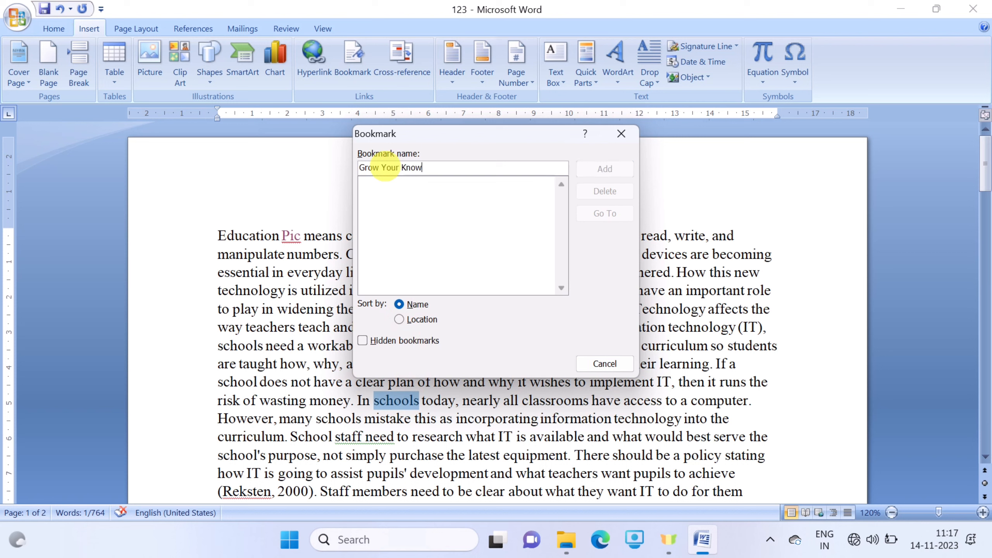
pyautogui.write('ledge')
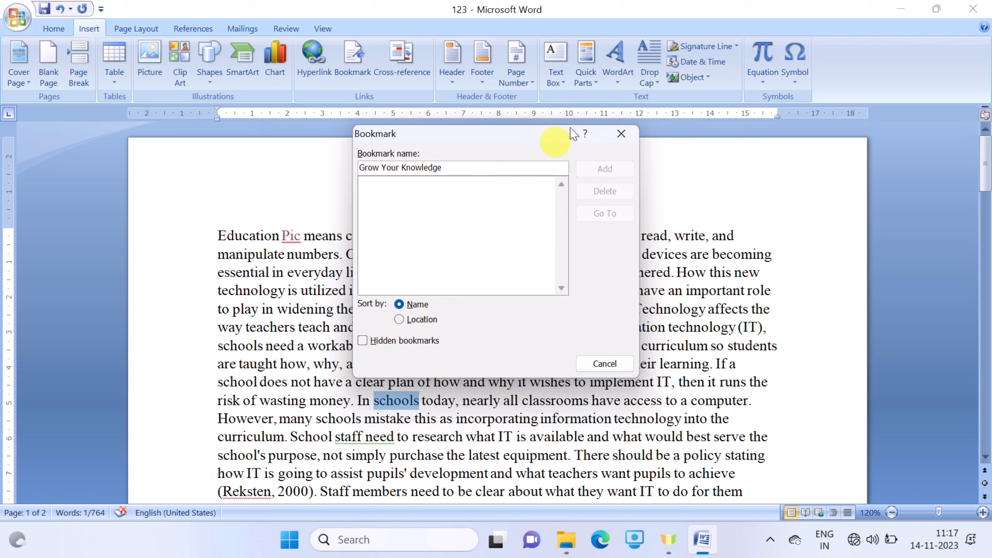
pyautogui.click(622, 134)
pyautogui.click(531, 364)
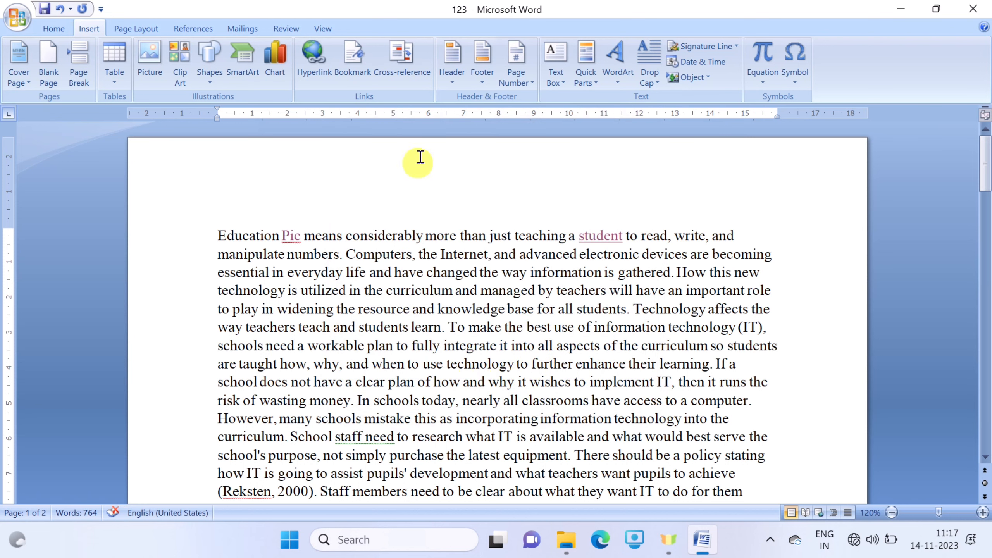
pyautogui.click(353, 59)
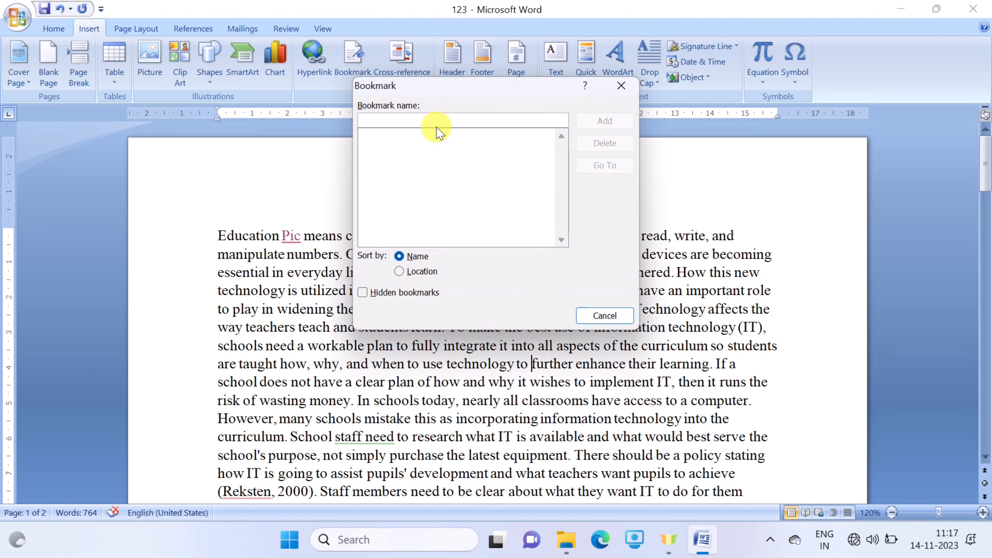
pyautogui.write('g')
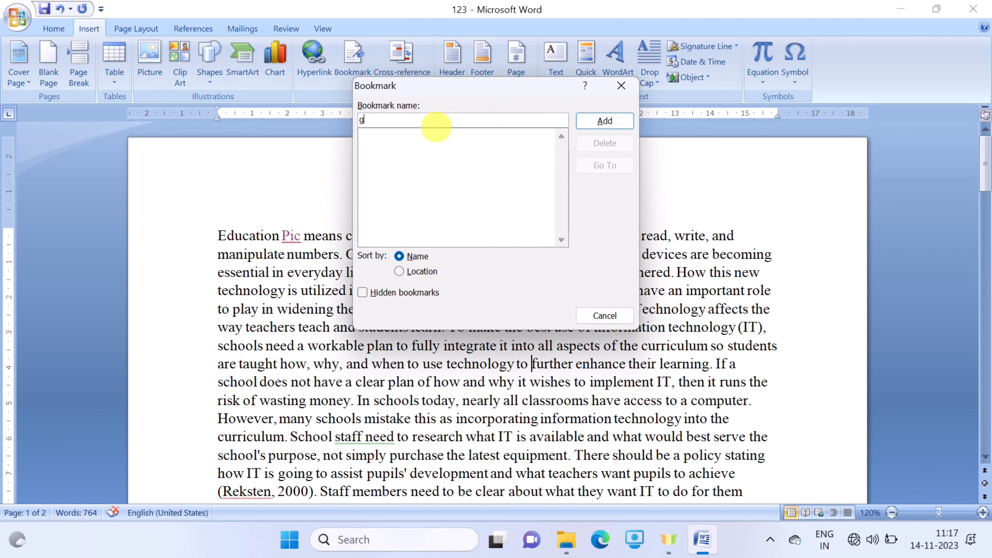
pyautogui.press('BackSpace')
pyautogui.write('Grow Y')
pyautogui.press('BackSpace')
pyautogui.press('BackSpace')
pyautogui.press('BackSpace')
pyautogui.press('BackSpace')
pyautogui.click(621, 86)
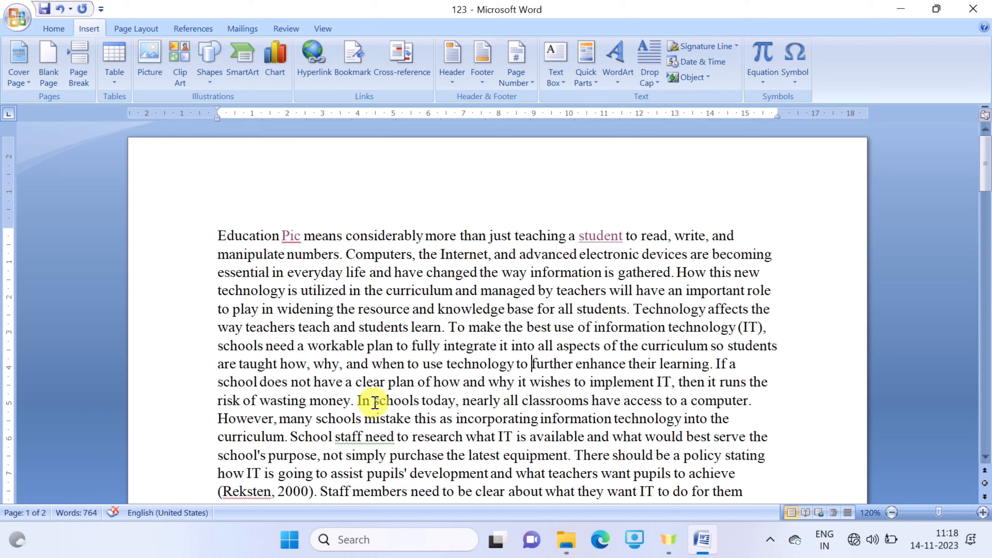
# Step: Bookmark the word "schools" in "In schools today" with the name "Ram"
pyautogui.moveTo(374, 402); pyautogui.dragTo(421, 402)
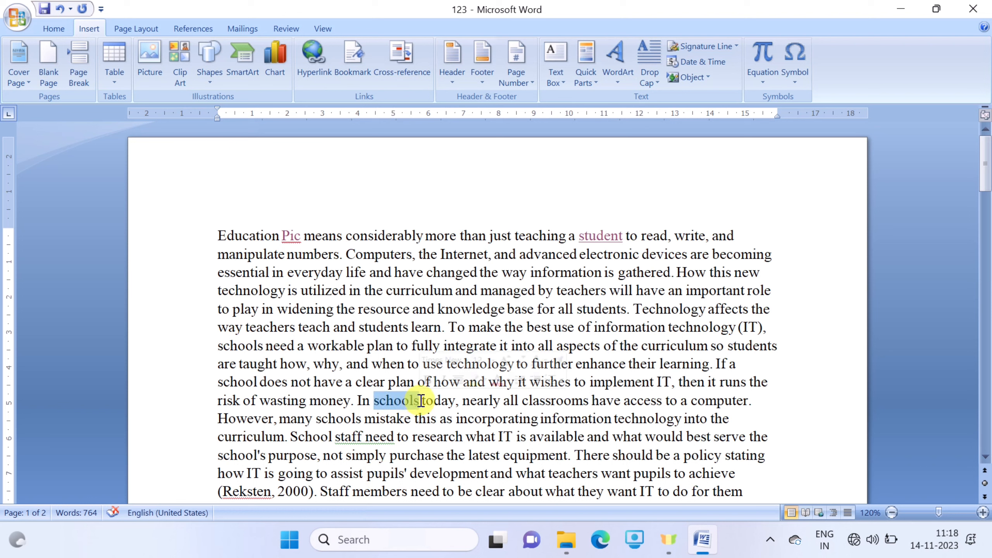
pyautogui.click(352, 58)
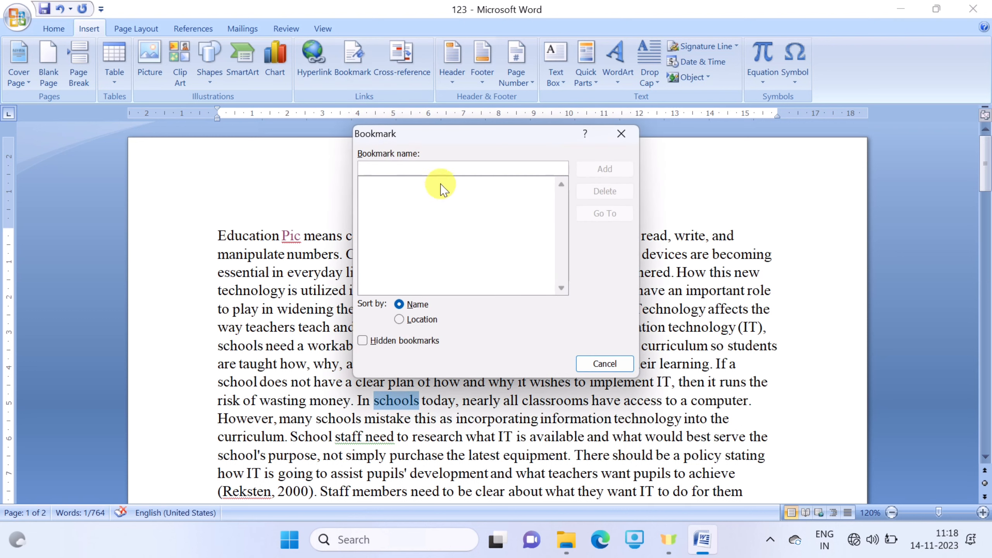
pyautogui.write('Ram')
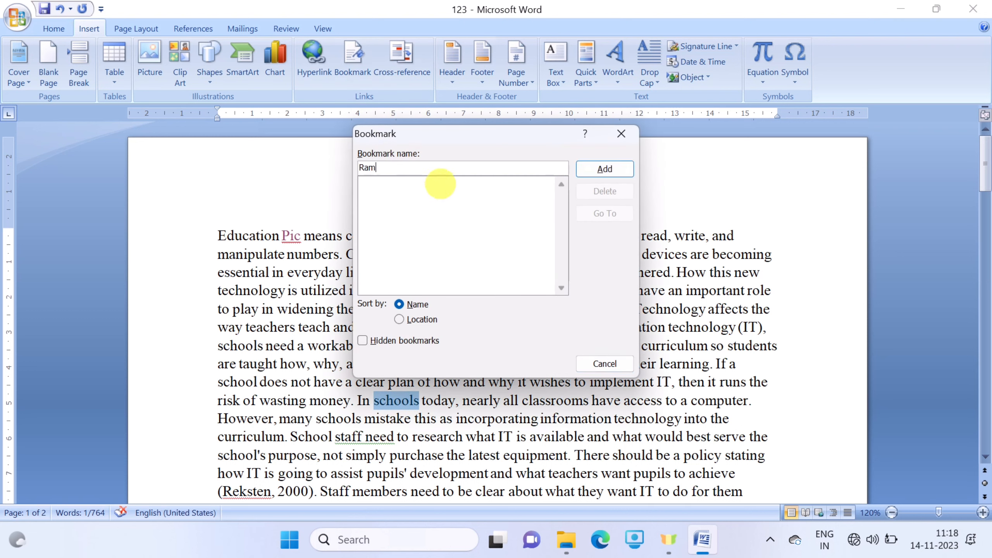
pyautogui.click(600, 169)
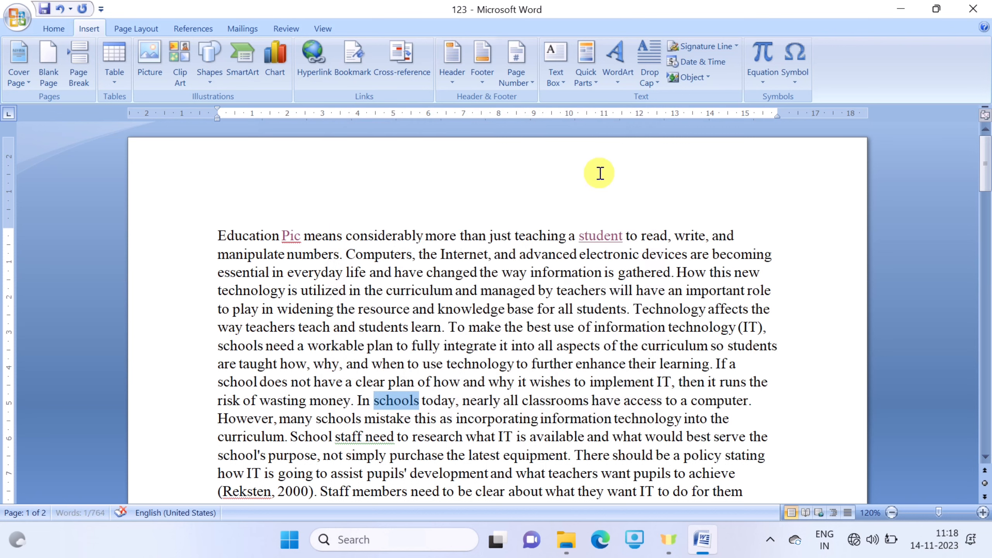
pyautogui.click(539, 362)
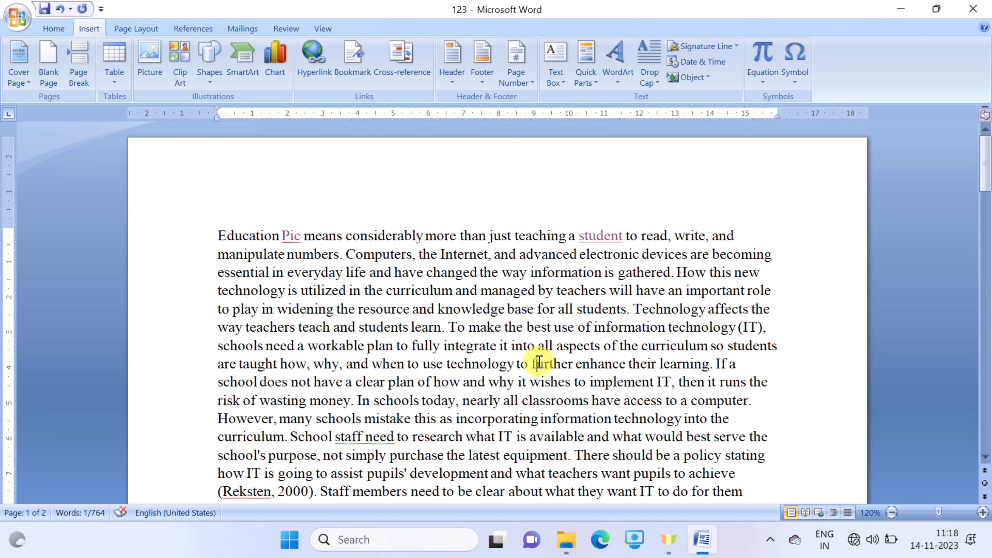
pyautogui.doubleClick(404, 402)
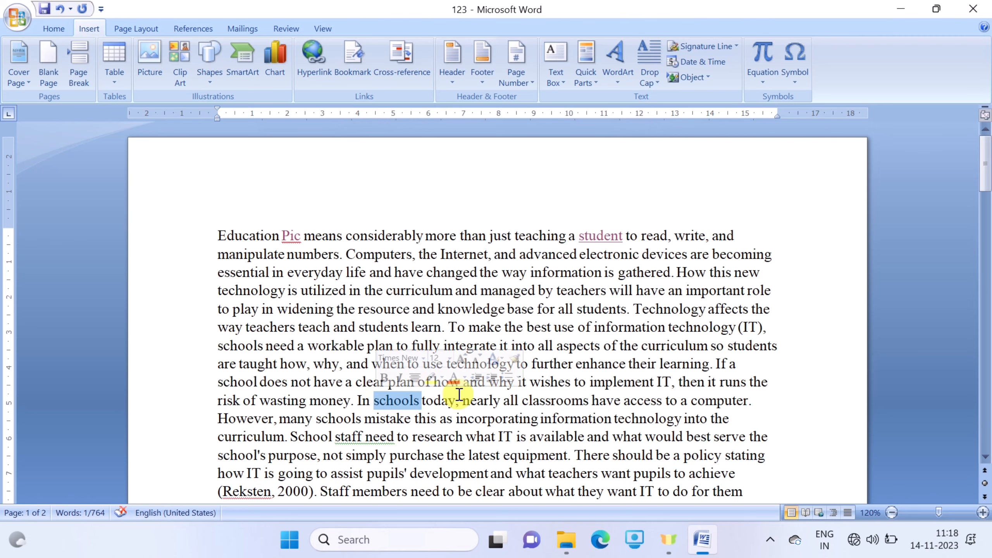
pyautogui.click(436, 236)
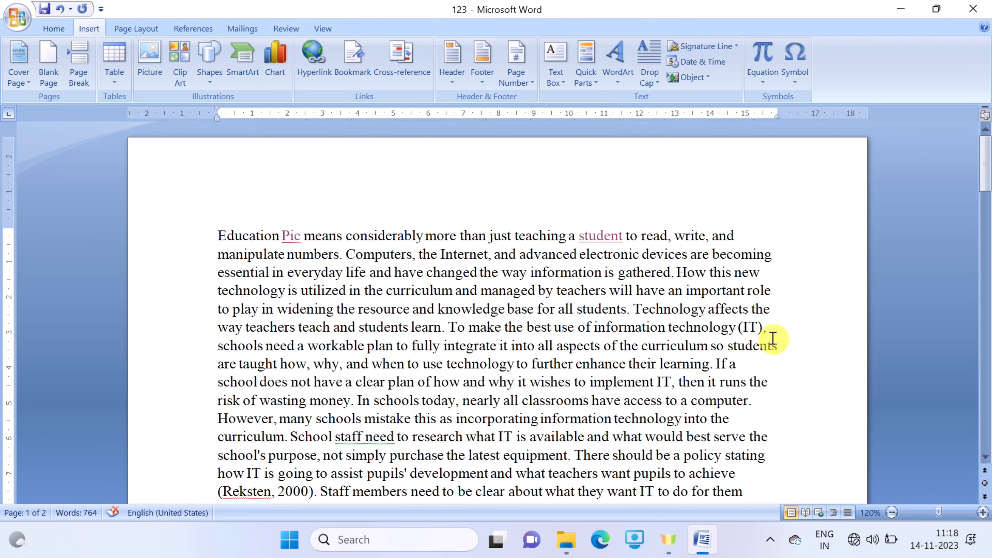
# Step: From the second page, jump to the "Ram" bookmark using the Bookmark dialog, and close the dialog
pyautogui.scroll(-3, 761, 326)
pyautogui.scroll(-10, 742, 313)
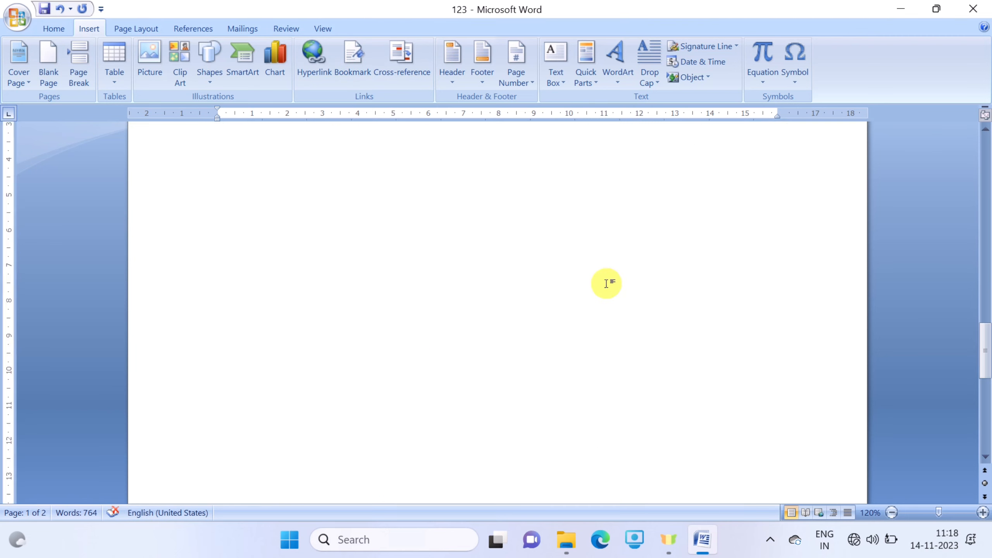
pyautogui.click(543, 396)
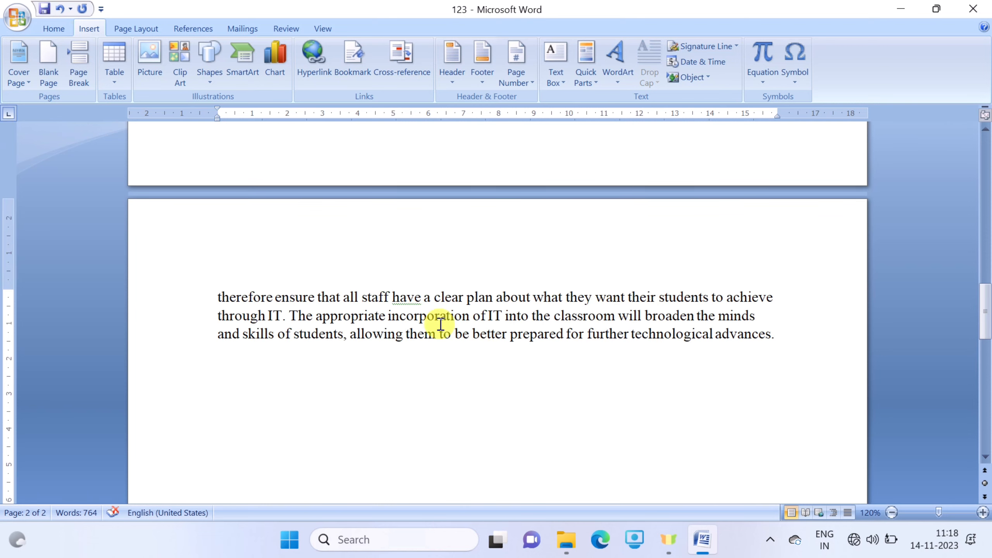
pyautogui.click(358, 65)
pyautogui.moveTo(565, 144); pyautogui.dragTo(832, 105)
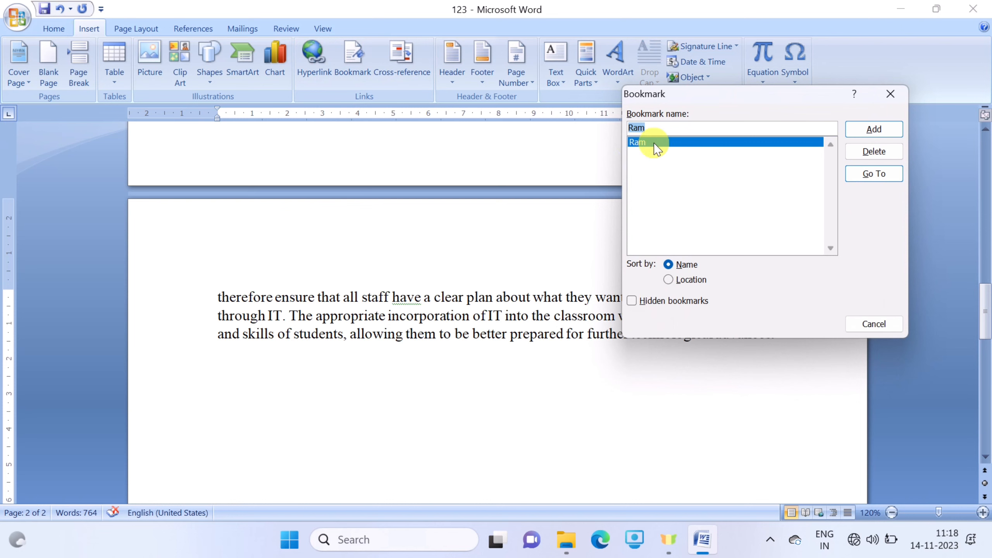
pyautogui.click(864, 173)
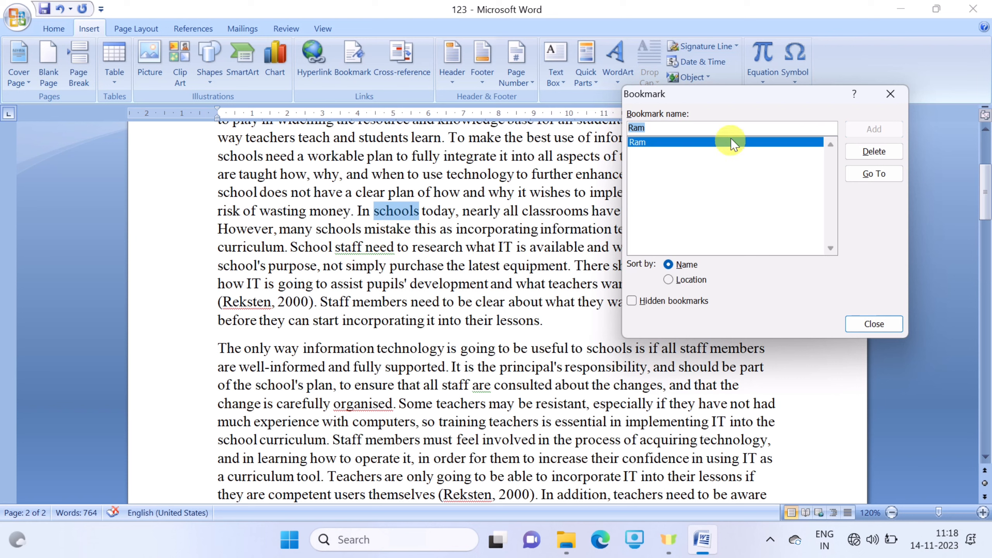
pyautogui.click(889, 95)
pyautogui.click(586, 246)
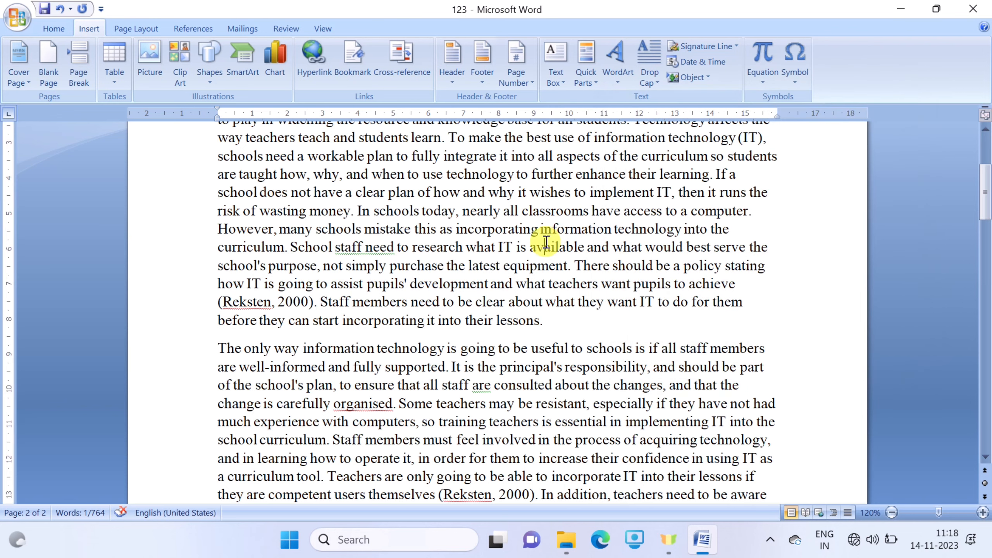
# Step: Locate the "Ram" bookmark with the Go To command, and return to the start of the document
pyautogui.click(51, 28)
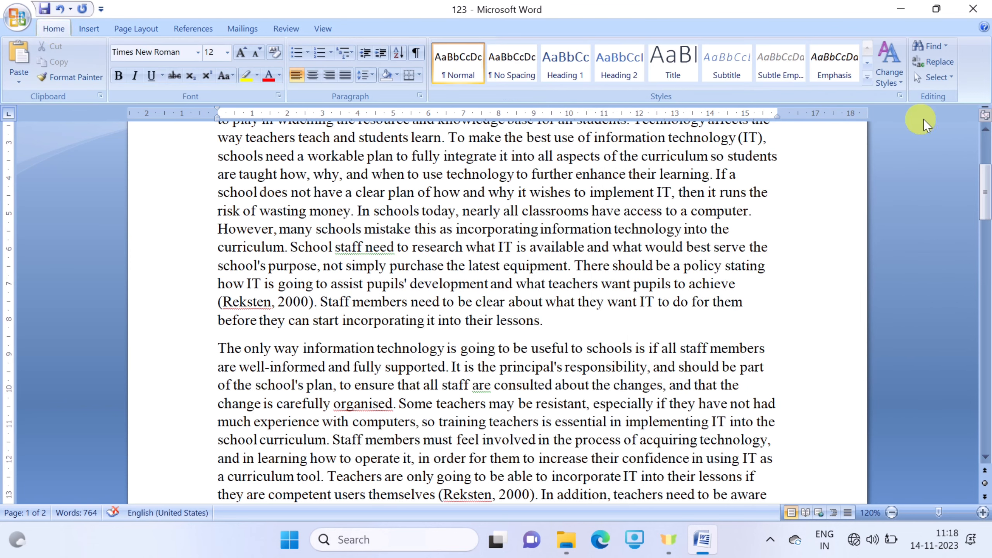
pyautogui.click(946, 46)
pyautogui.click(945, 81)
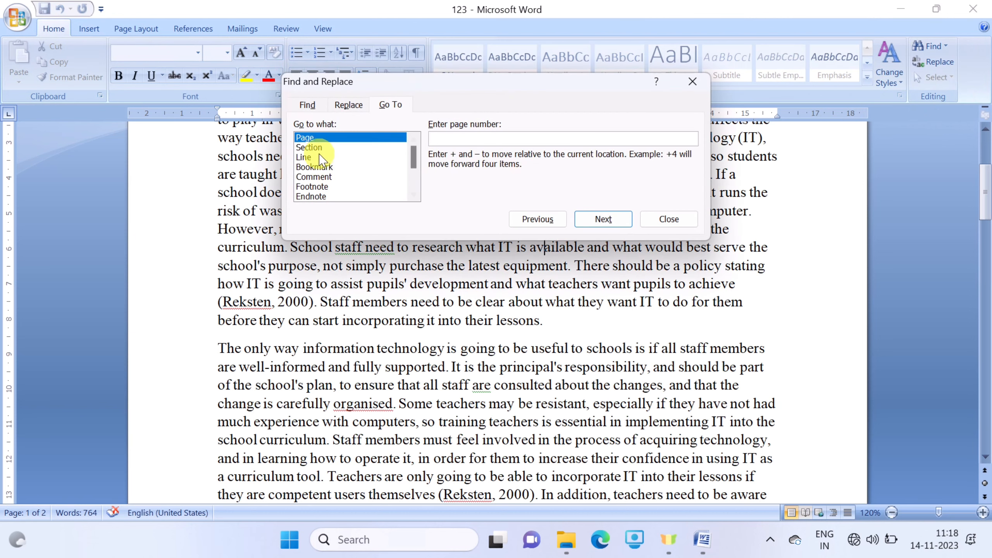
pyautogui.click(323, 168)
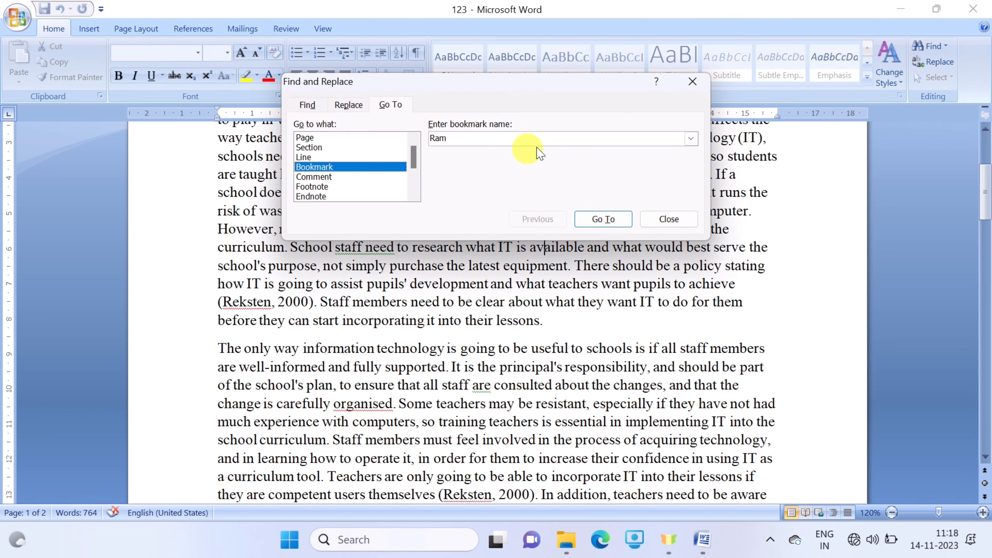
pyautogui.click(691, 139)
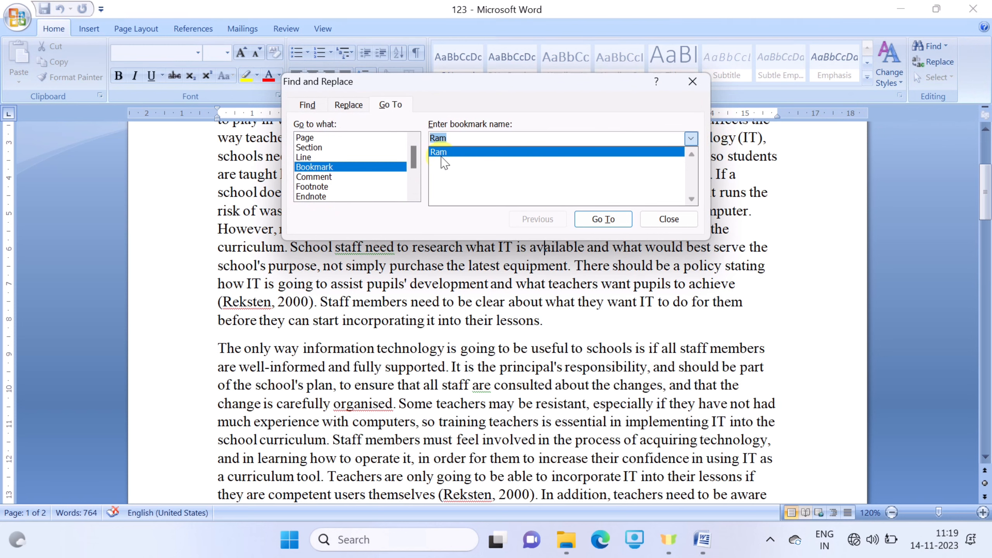
pyautogui.click(604, 219)
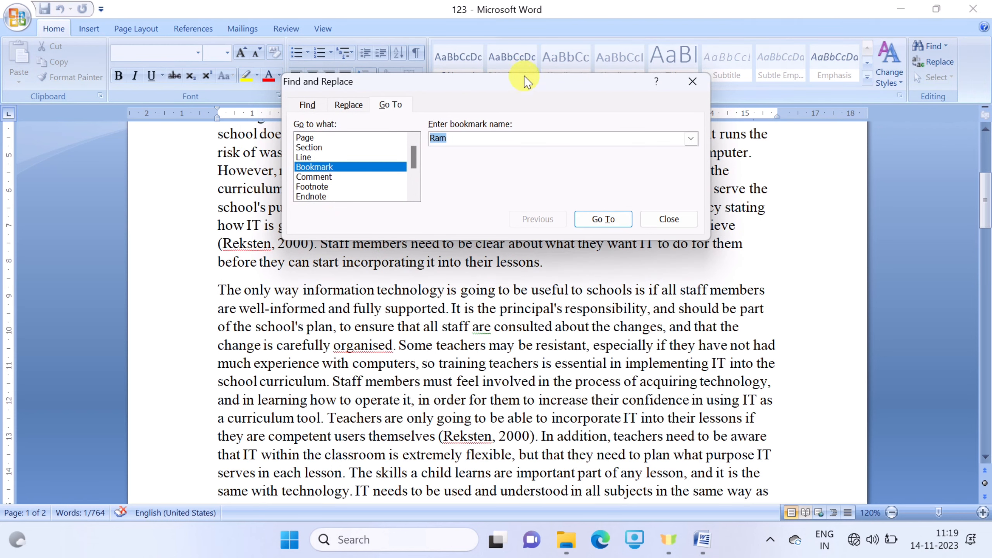
pyautogui.moveTo(525, 77); pyautogui.dragTo(536, 218)
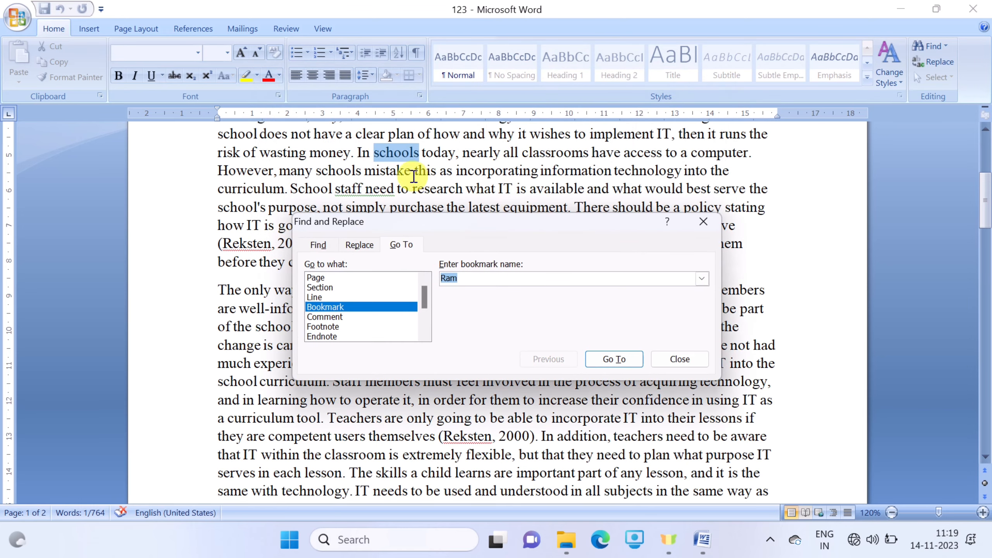
pyautogui.click(666, 359)
pyautogui.scroll(4, 570, 281)
pyautogui.click(378, 269)
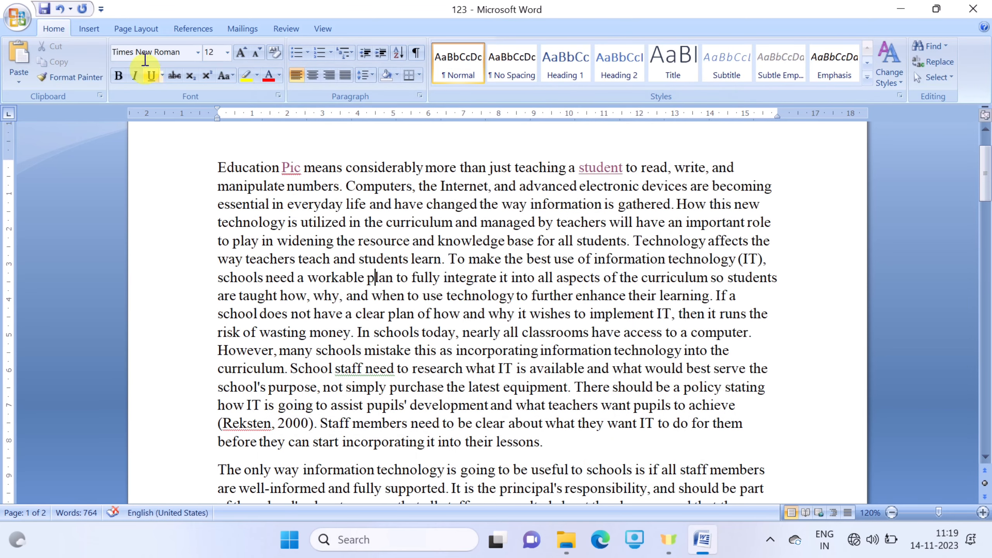
pyautogui.click(89, 28)
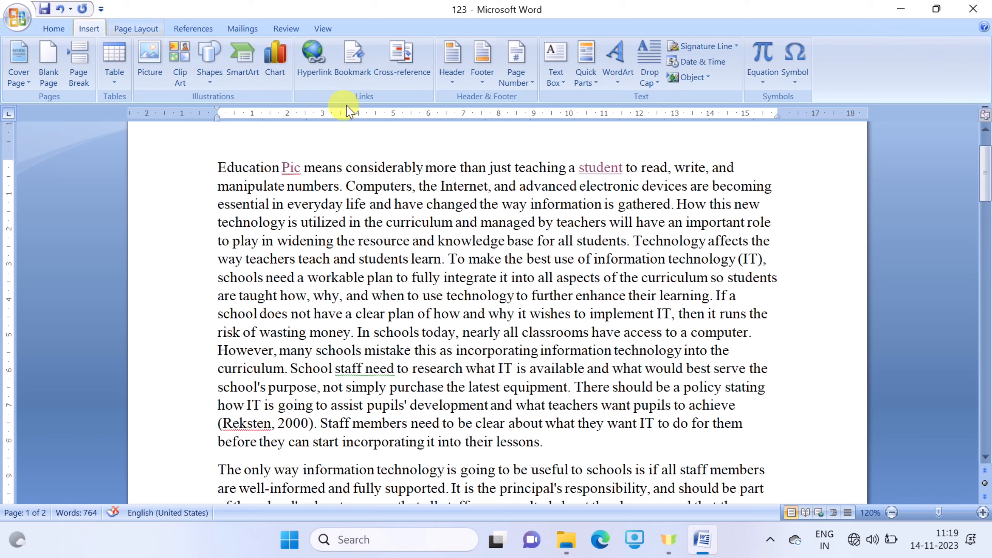
pyautogui.click(414, 69)
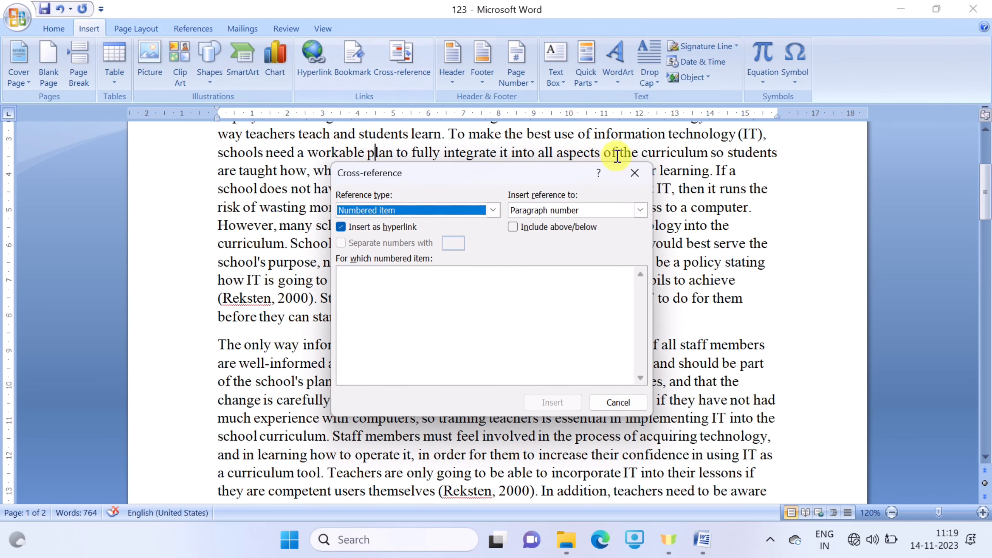
pyautogui.click(634, 173)
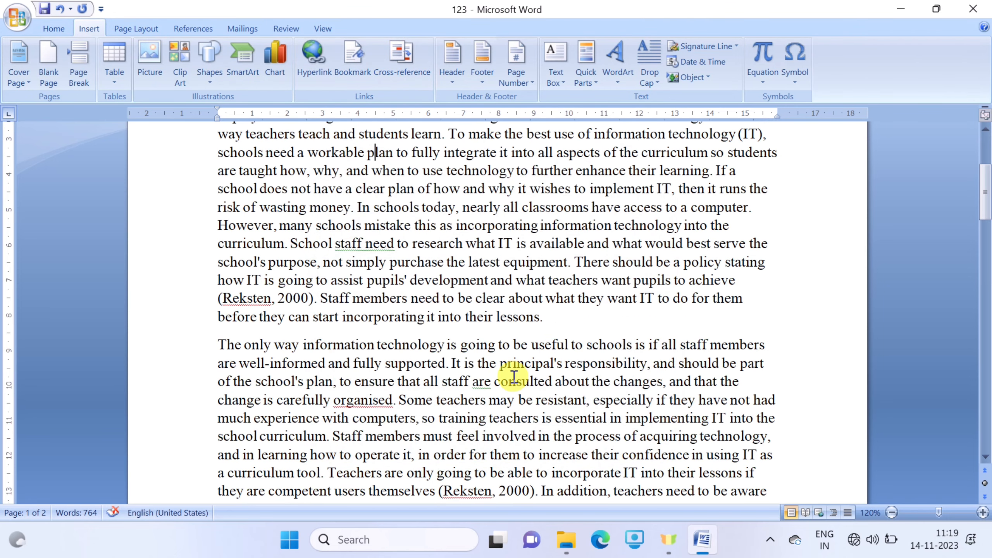
pyautogui.scroll(4, 514, 376)
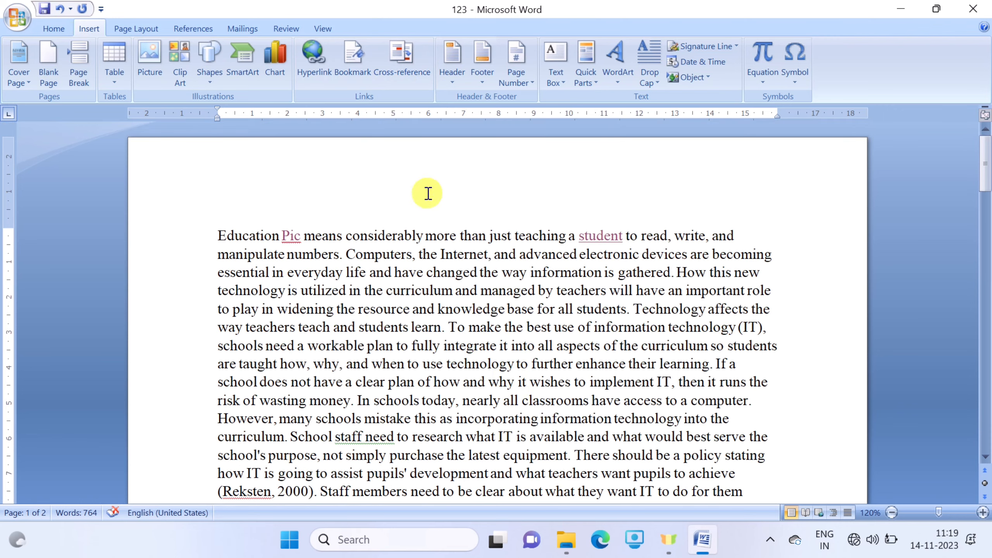
# Step: Replace the word "In" before "schools today" with a hyperlinked cross-reference to the bookmark text of "Ram"
pyautogui.scroll(-3, 405, 354)
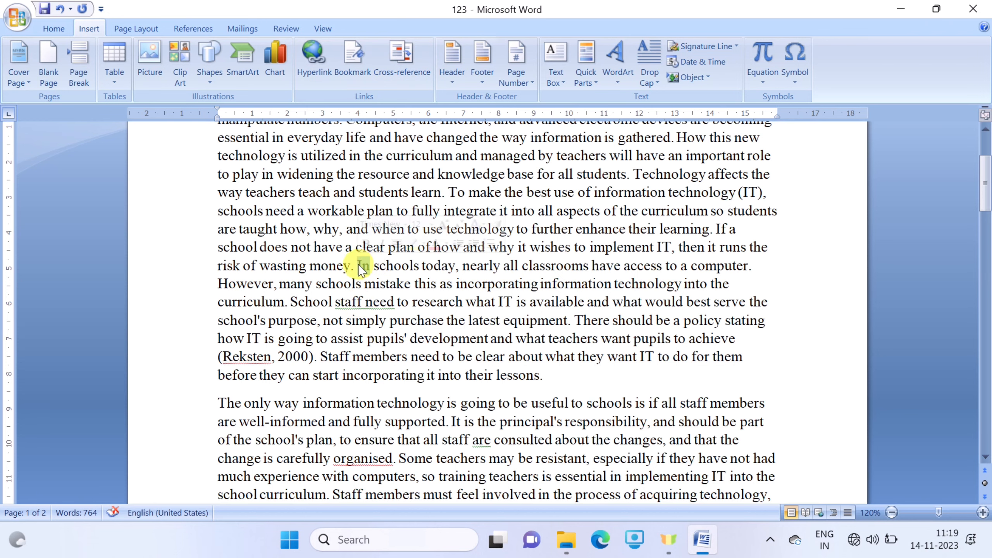
pyautogui.moveTo(357, 266); pyautogui.dragTo(370, 266)
pyautogui.click(411, 60)
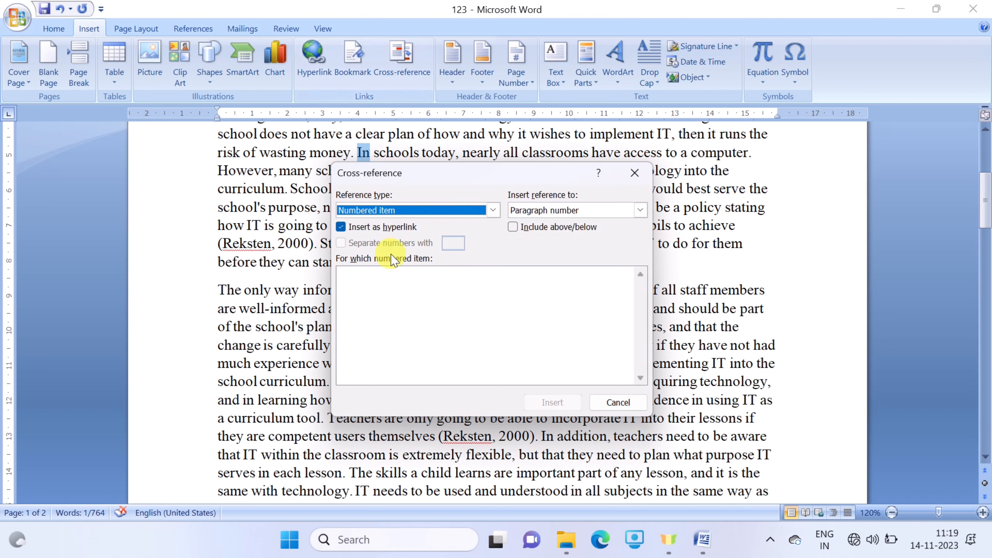
pyautogui.click(494, 211)
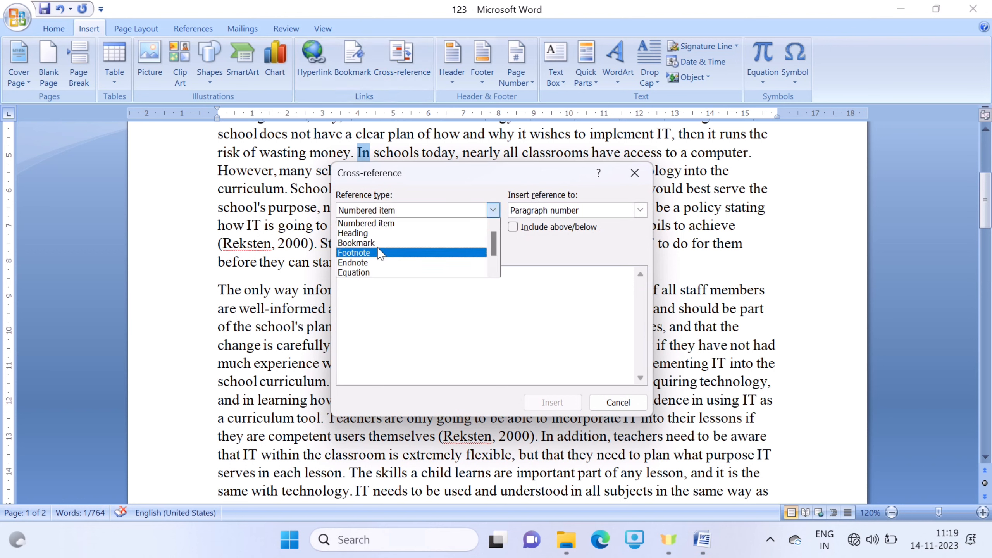
pyautogui.click(432, 244)
pyautogui.click(365, 273)
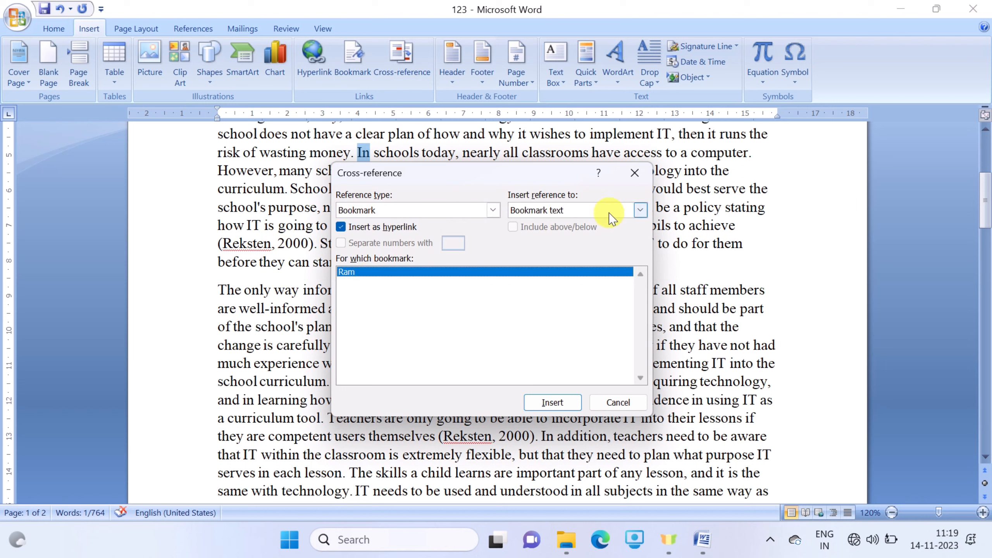
pyautogui.click(566, 404)
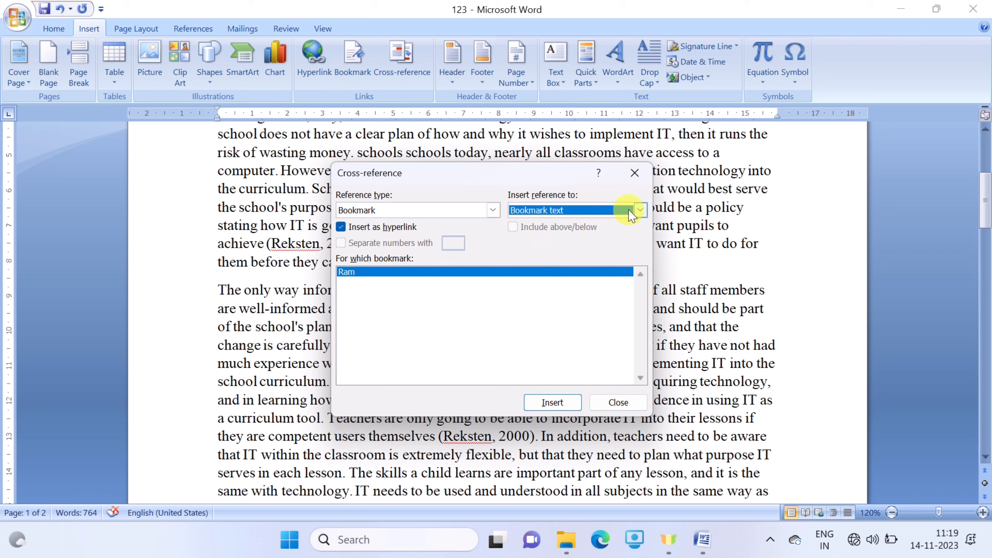
# Step: Insert a second cross-reference to the "Ram" bookmark text beside the first, and try the inserted link
pyautogui.click(640, 211)
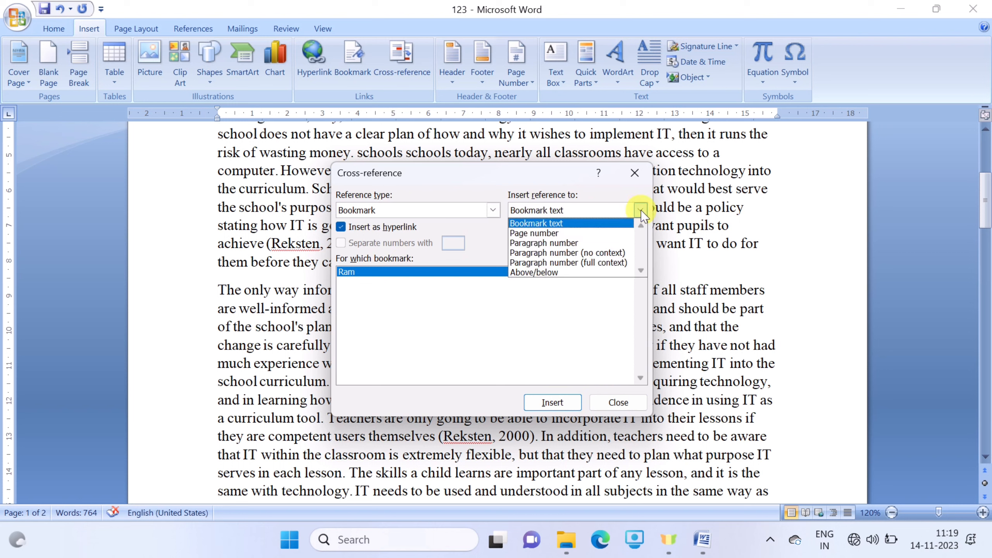
pyautogui.click(561, 225)
pyautogui.click(550, 402)
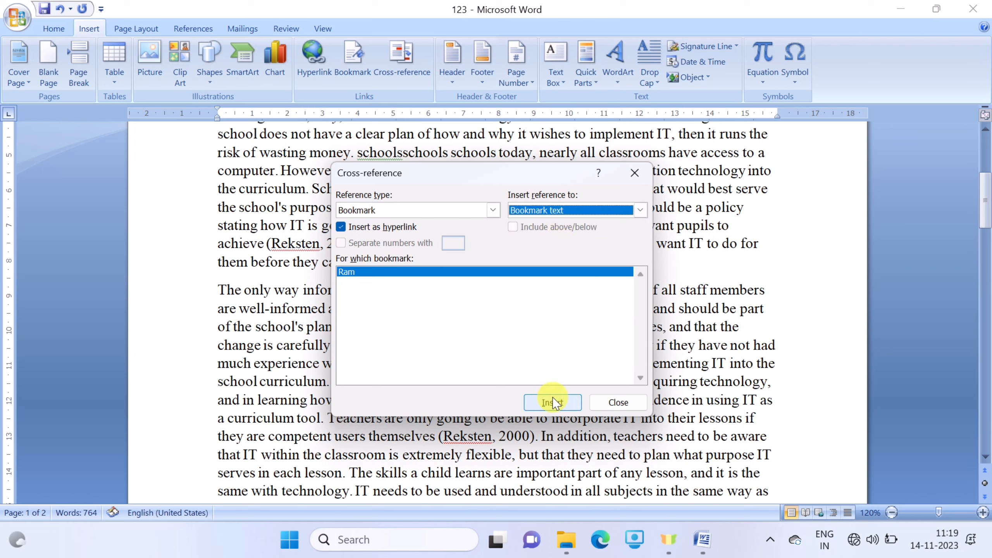
pyautogui.click(611, 407)
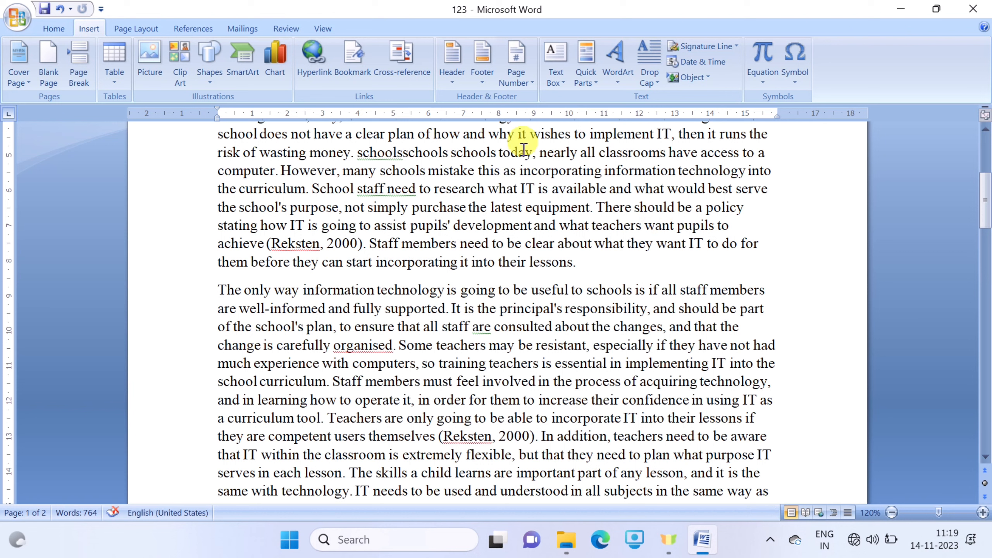
pyautogui.click(416, 153)
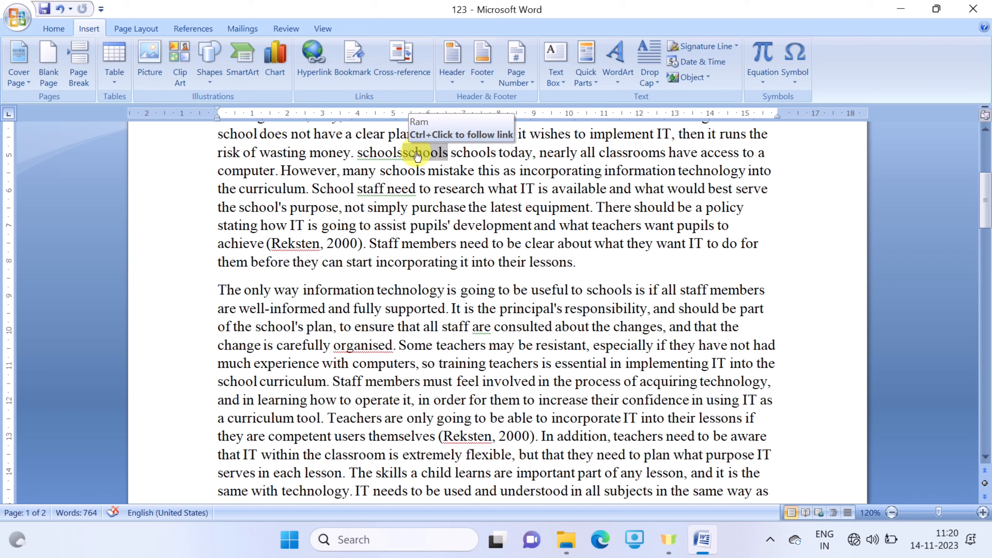
pyautogui.click(420, 152)
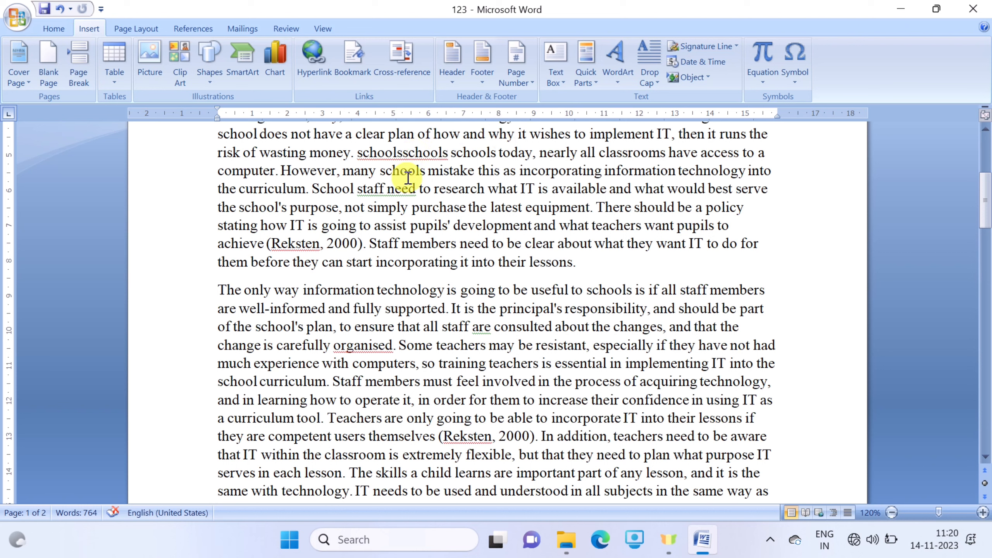